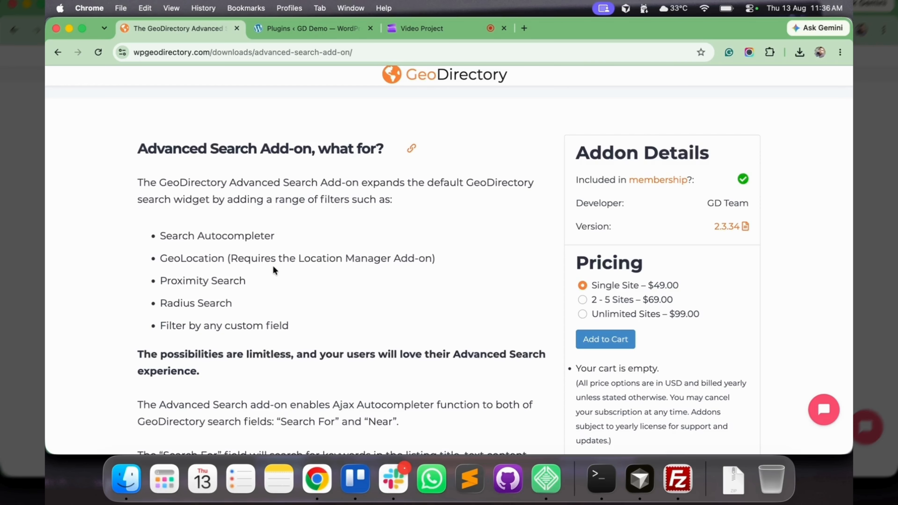
Review the Advanced Search Add-on's list of filters and its custom field search section on the product page
left_click_drag(166, 235, 265, 235)
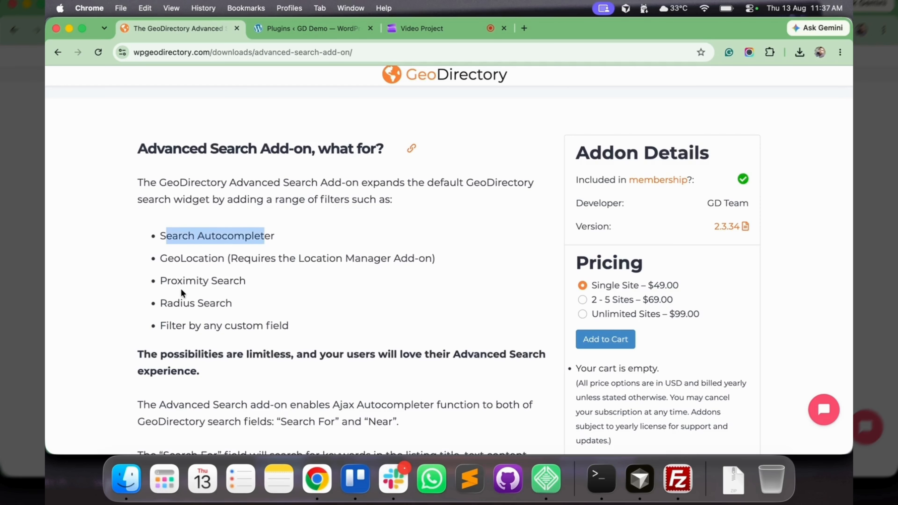
left_click_drag(167, 282, 249, 283)
left_click_drag(180, 303, 308, 336)
scroll(308, 337, "down", 10)
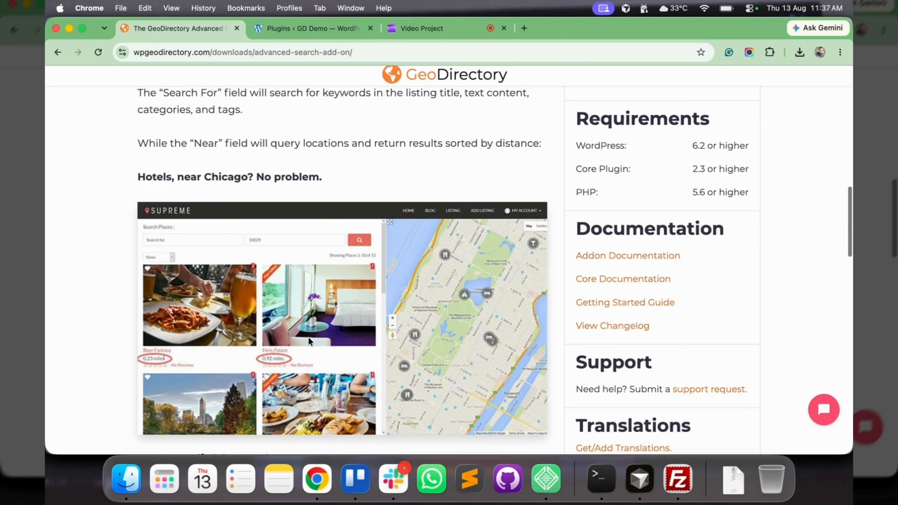
scroll(308, 337, "down", 5)
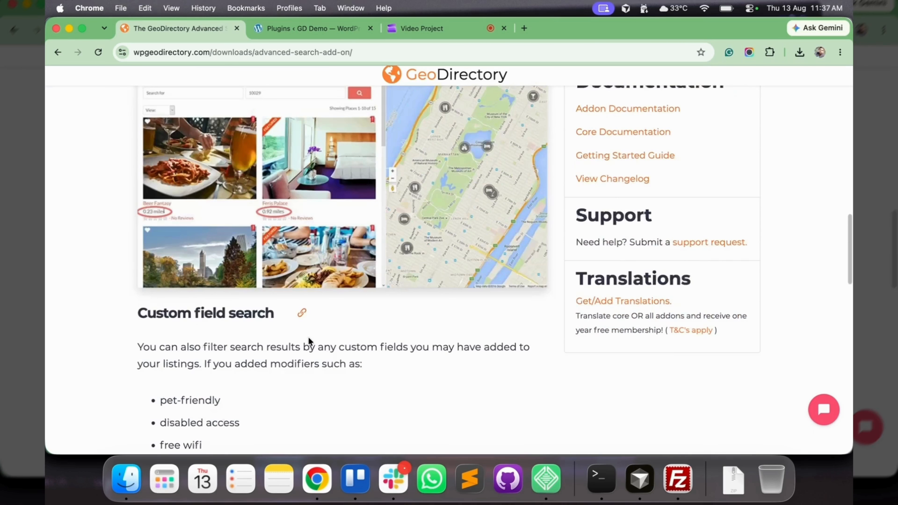
scroll(309, 341, "down", 3)
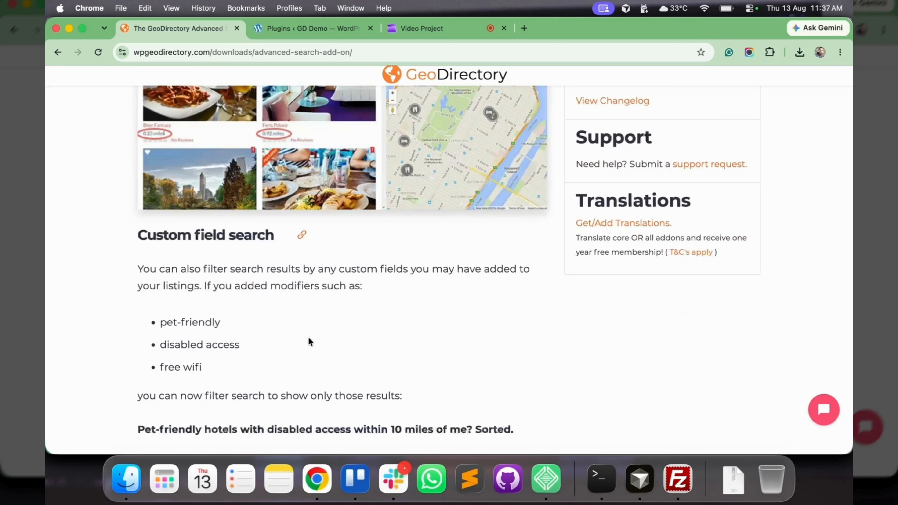
scroll(309, 338, "up", 17)
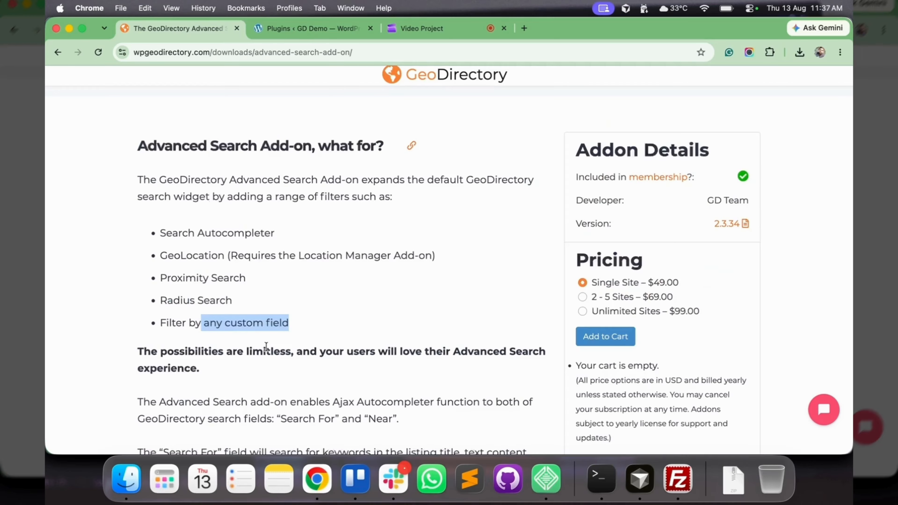
Upload geodir_advance_search_filters-2.3.34.zip from Downloads as a new plugin on the WordPress site and start its installation
key("ctrl+Tab")
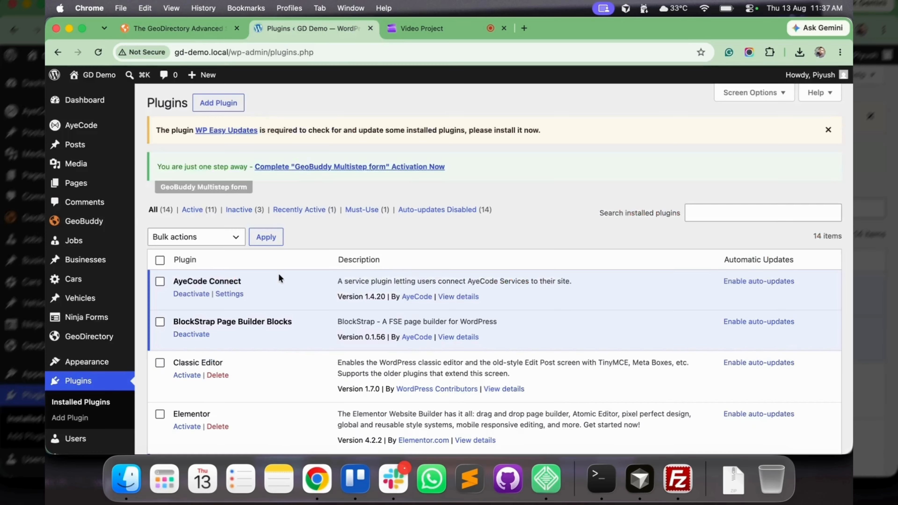
scroll(280, 279, "down", 6)
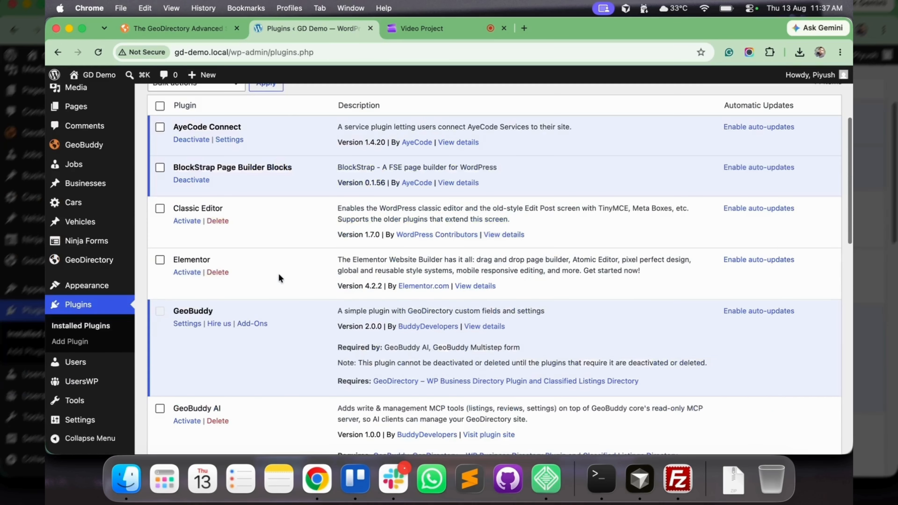
scroll(279, 278, "up", 4)
scroll(279, 278, "up", 2)
left_click(218, 104)
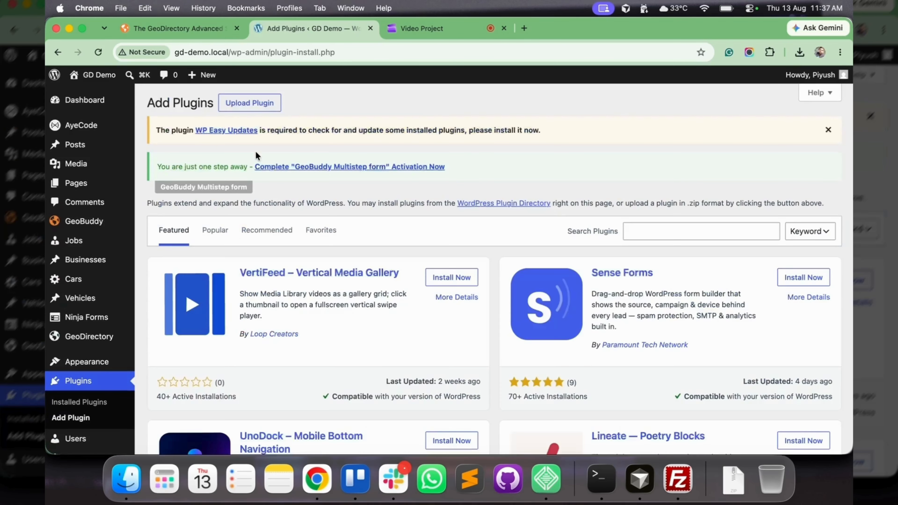
left_click(250, 103)
left_click(407, 286)
left_click(209, 155)
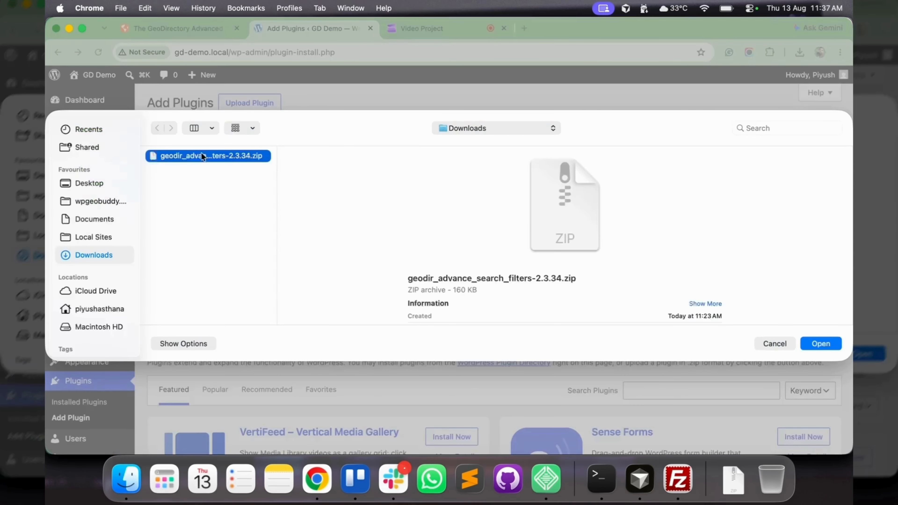
left_click(821, 344)
left_click(577, 286)
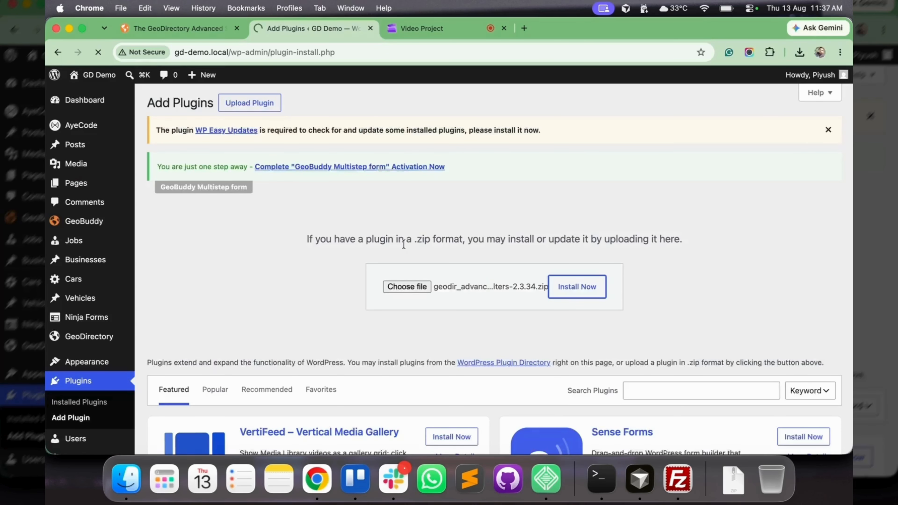
Open the site's front end separately from the admin area and go to its search page at gd-demo.local/search/
mouse_move(96, 74)
left_click(92, 91, "super")
left_click(427, 30)
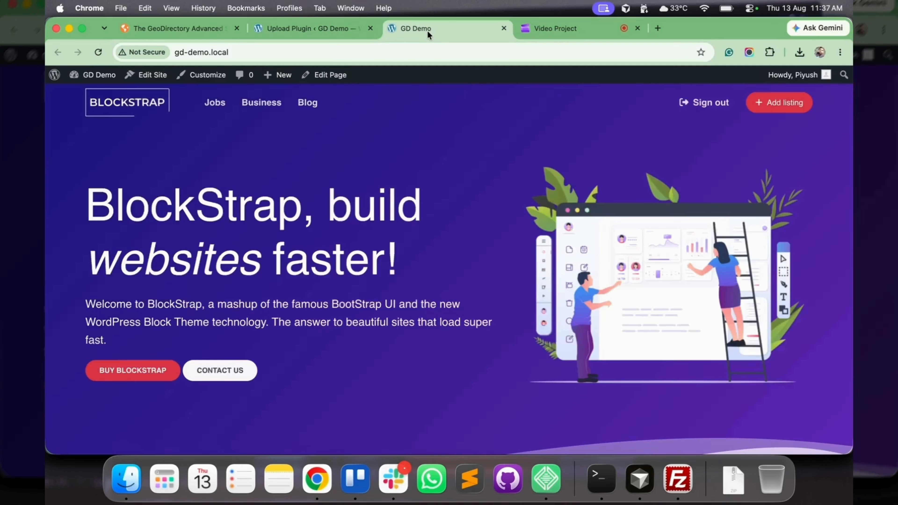
left_click(259, 51)
type("/")
key("Return")
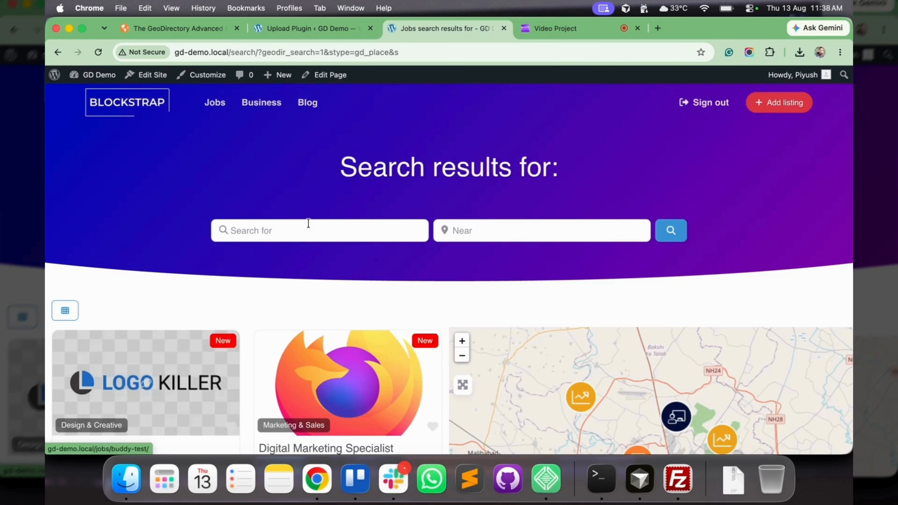
Open the Search page in the block editor alongside the live page and select its GD > Search block
left_click(337, 76, "super")
left_click(529, 32)
left_click_drag(530, 32, 407, 33)
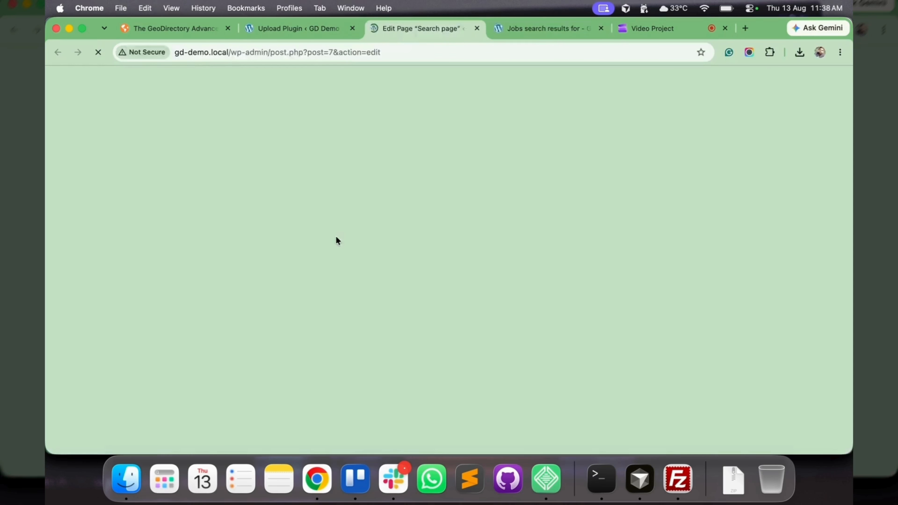
left_click(290, 350)
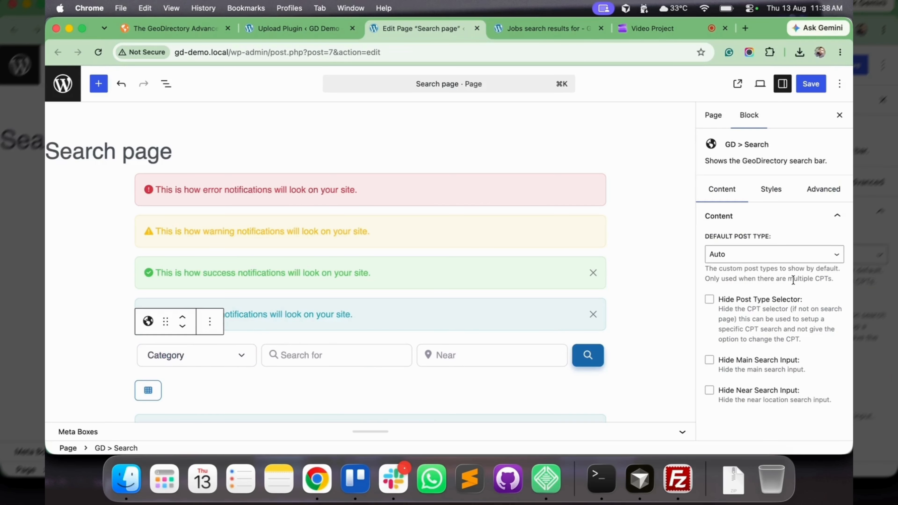
Activate the newly installed add-on and open the Advanced Search section of the GeoDirectory settings
left_click(298, 29)
left_click(176, 298)
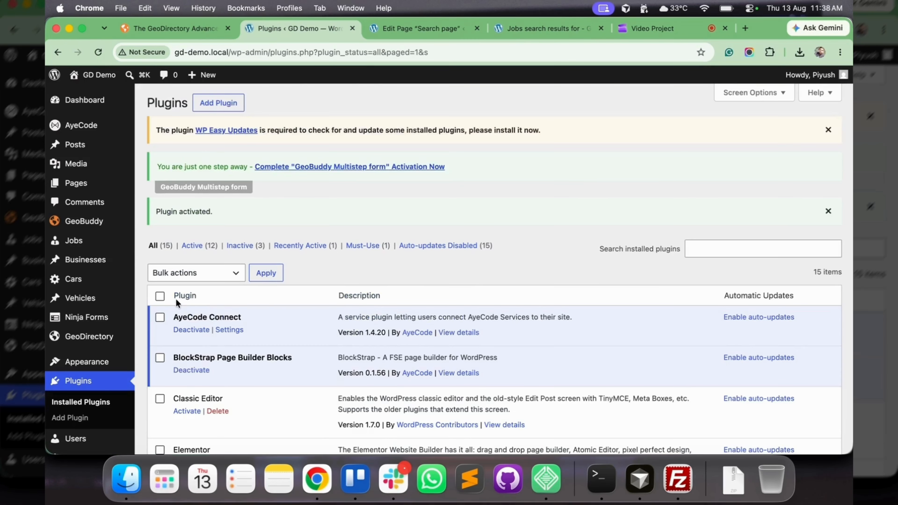
left_click(162, 355, "super")
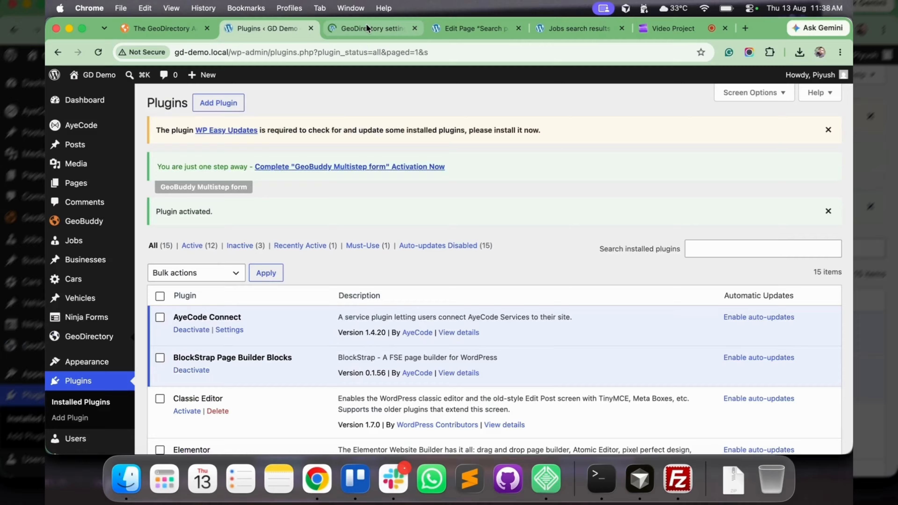
left_click(367, 28)
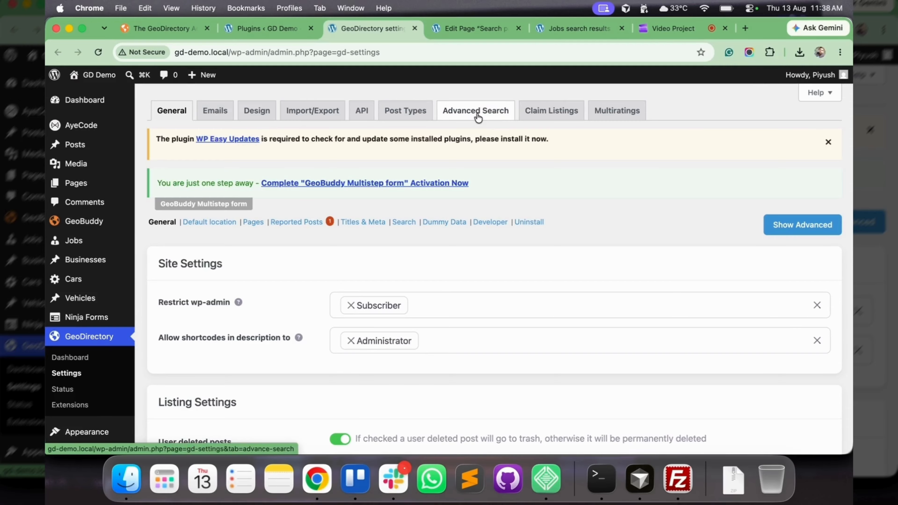
left_click(488, 113)
Show the advanced options and review the Autocompleter Settings and AJAX Search sections
scroll(464, 253, "down", 2)
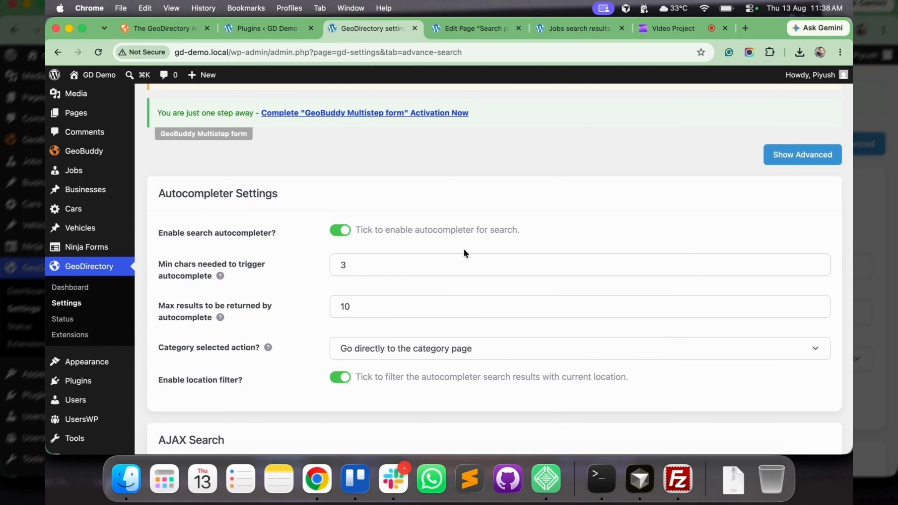
scroll(464, 252, "down", 6)
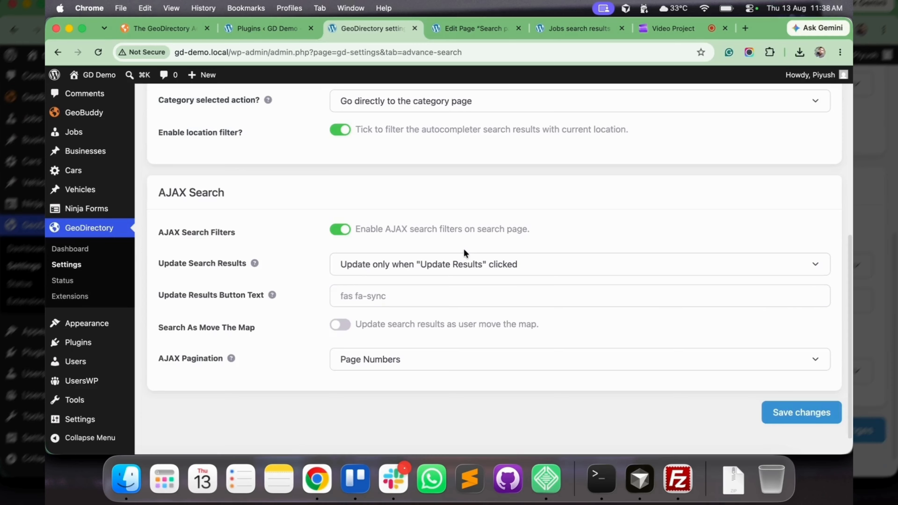
scroll(465, 252, "up", 8)
scroll(511, 295, "down", 3)
scroll(512, 295, "up", 2)
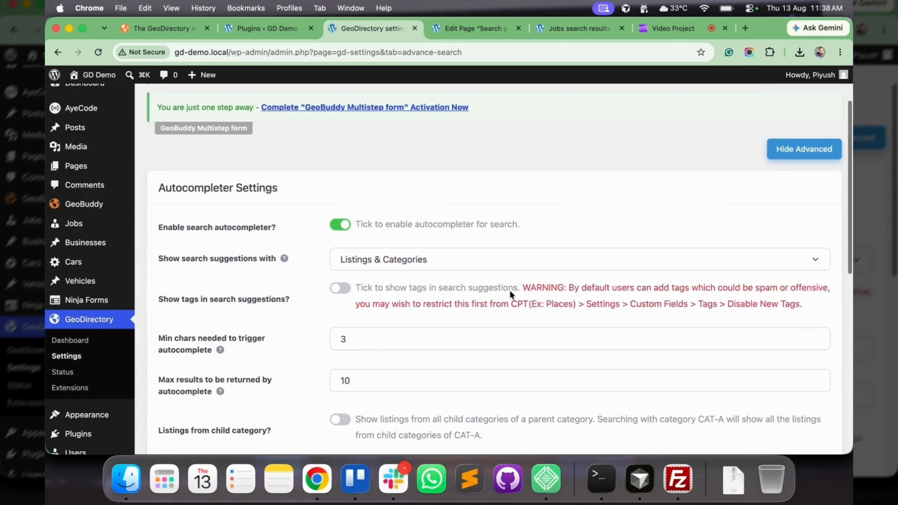
scroll(510, 295, "down", 10)
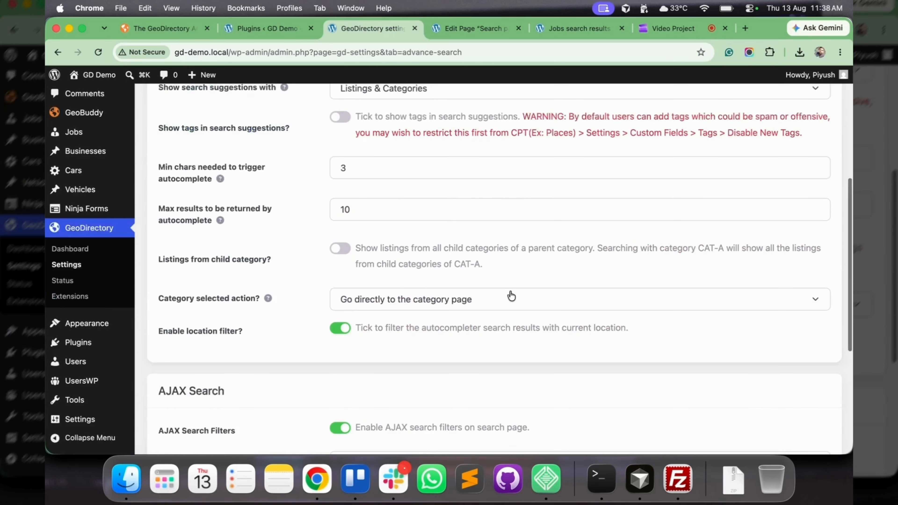
scroll(510, 294, "up", 8)
scroll(510, 293, "up", 1)
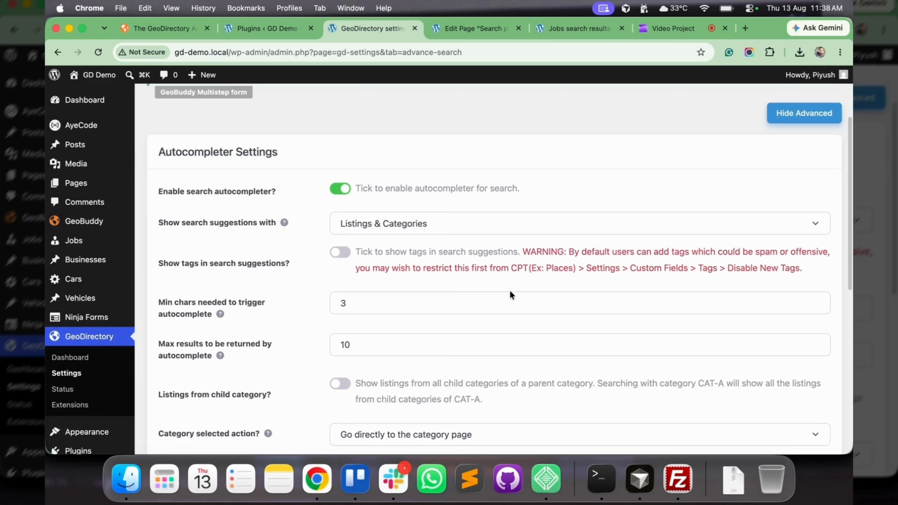
Examine the search autocompleter setting and the choices available for what search suggestions show, without changing them
left_click_drag(386, 186, 462, 190)
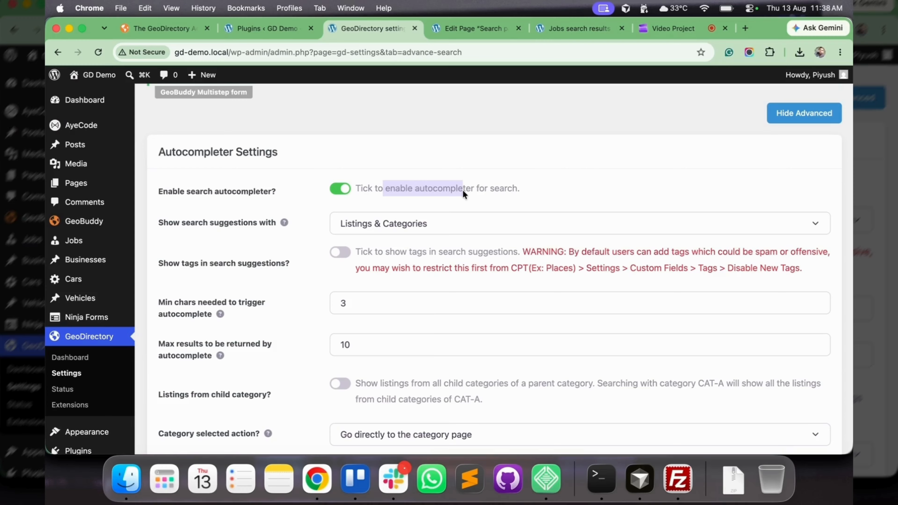
left_click_drag(208, 225, 259, 223)
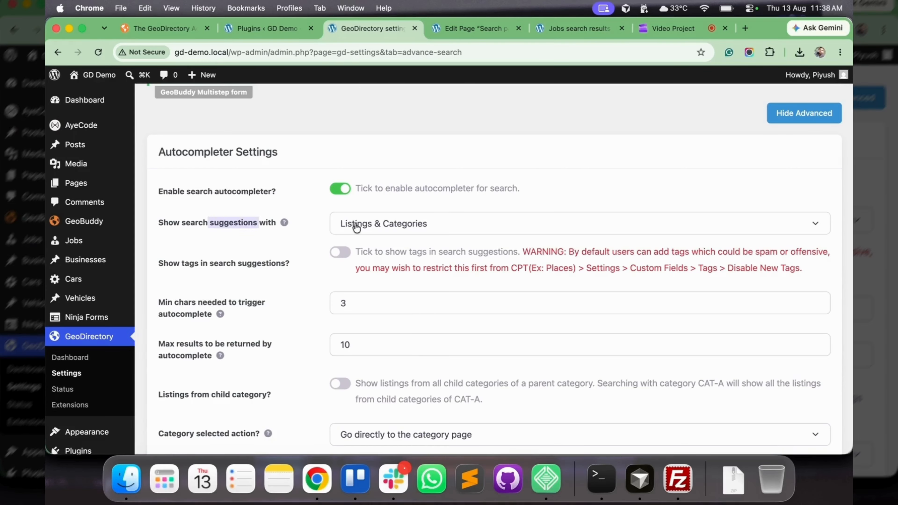
left_click(356, 228)
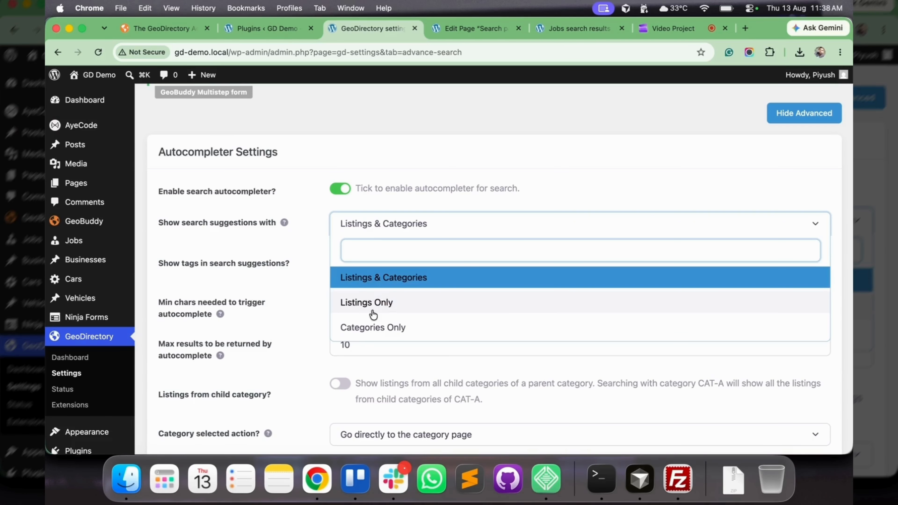
left_click(288, 252)
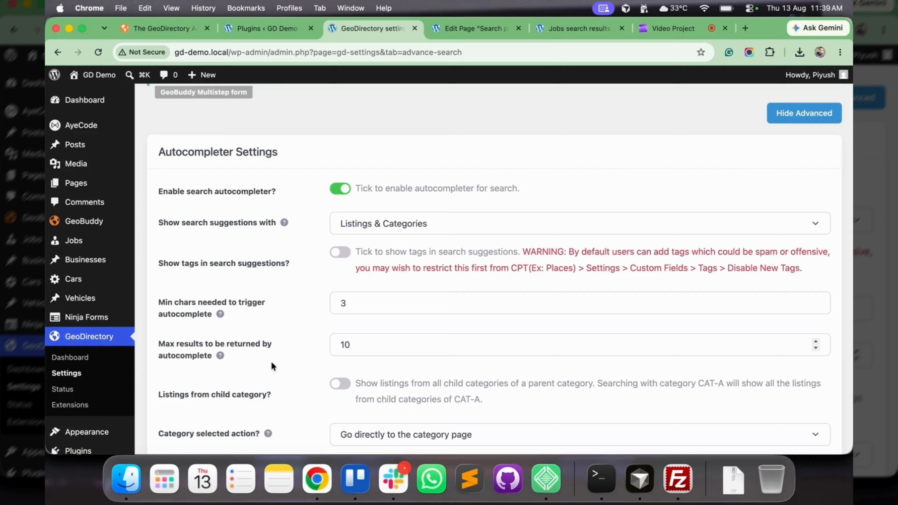
scroll(272, 367, "down", 2)
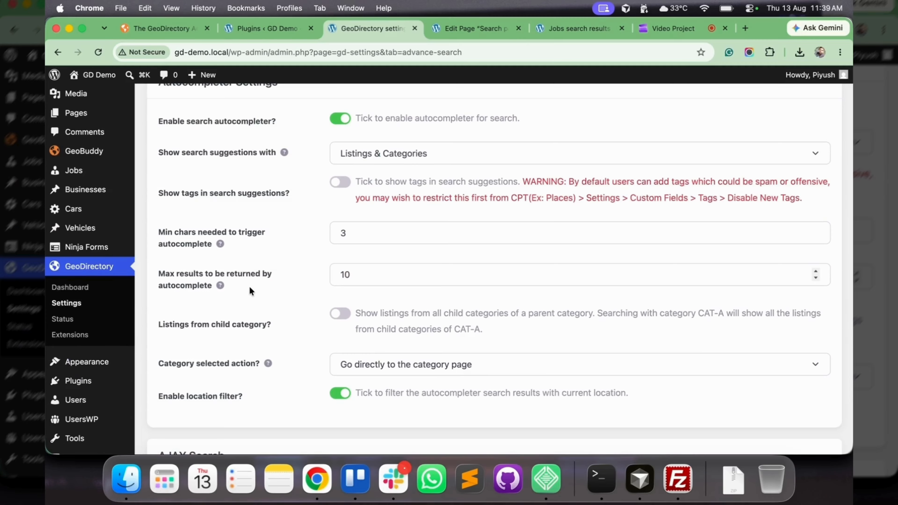
On the live search page, enter "ssd" as the search keyword to demonstrate the autocomplete trigger length
left_click(577, 28)
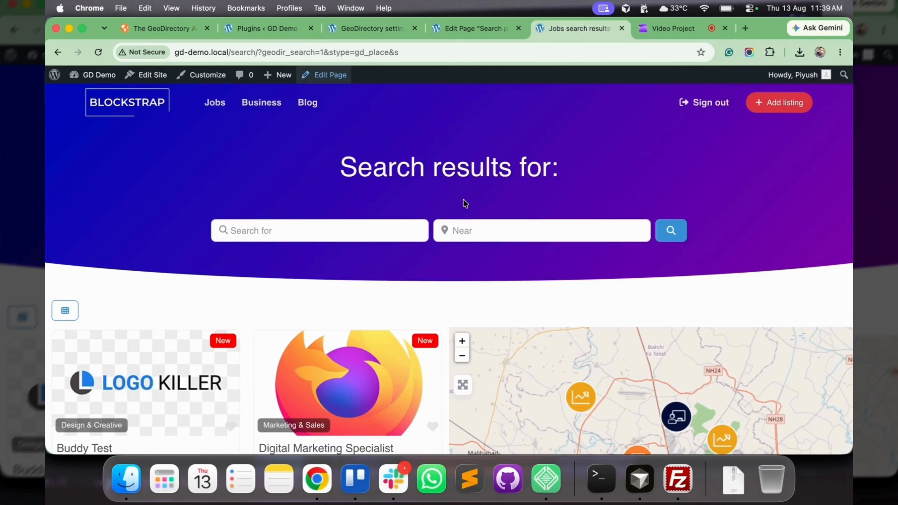
left_click(265, 230)
type("ssd")
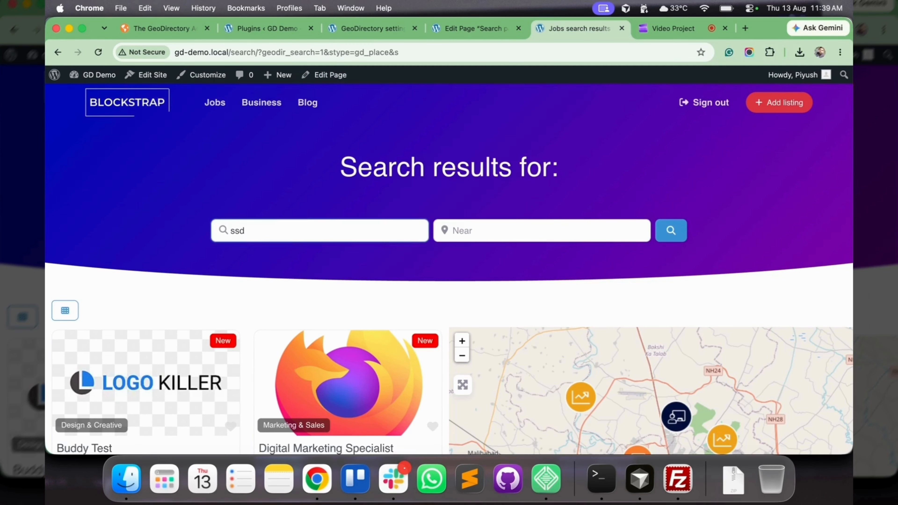
Return to the GeoDirectory settings and examine the autocompleter's minimum characters, maximum results and child category listing options
left_click(370, 28)
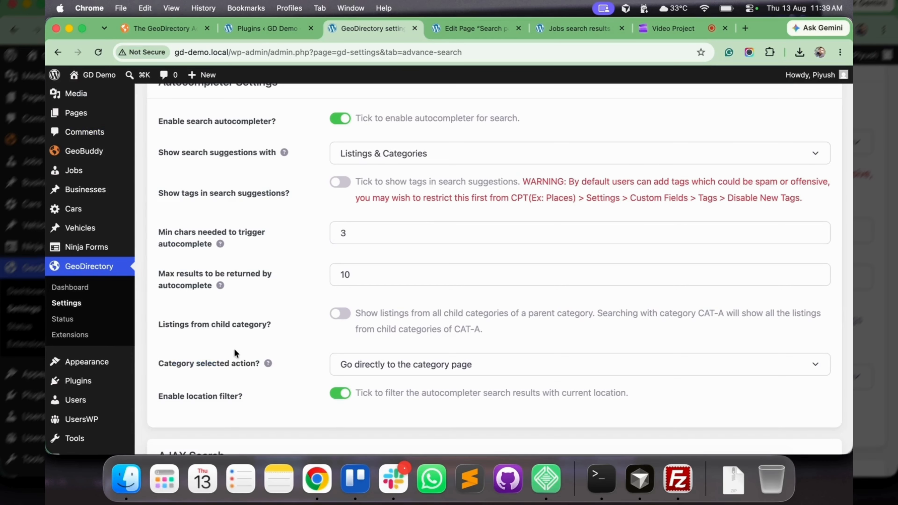
left_click_drag(356, 234, 306, 229)
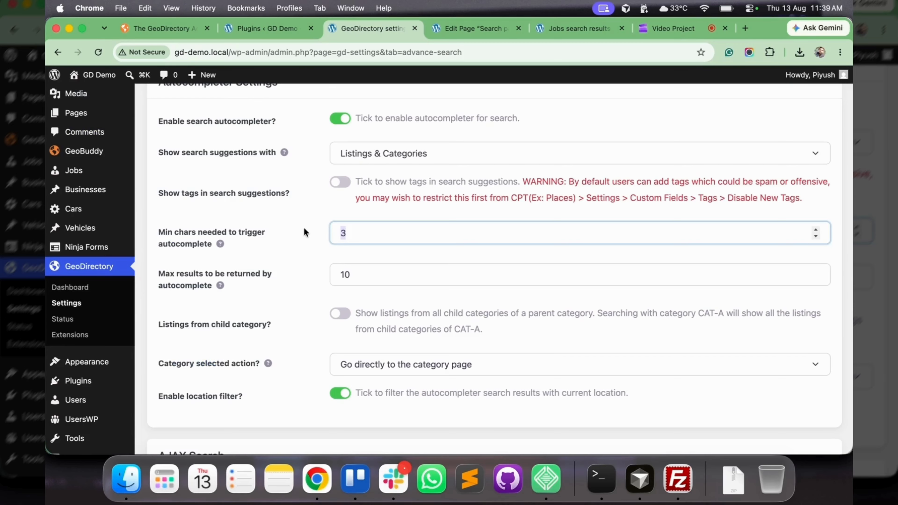
left_click_drag(160, 275, 262, 277)
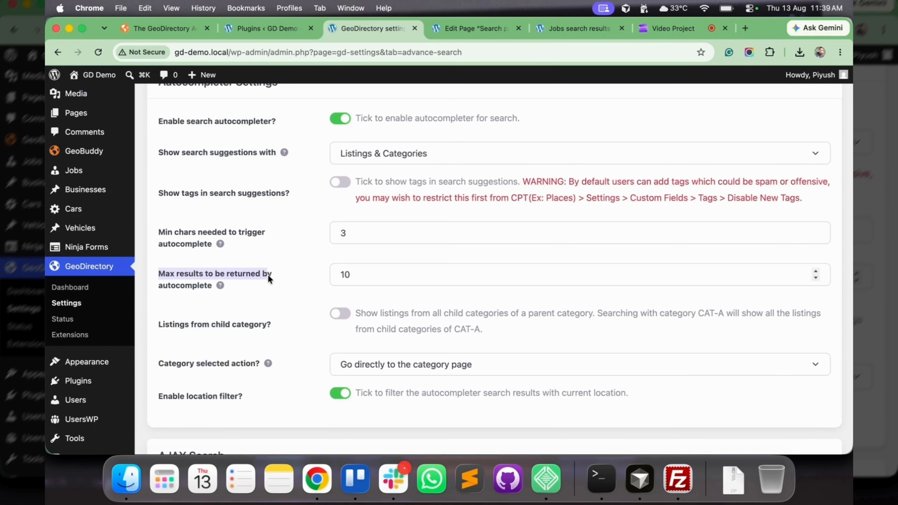
key("Tab")
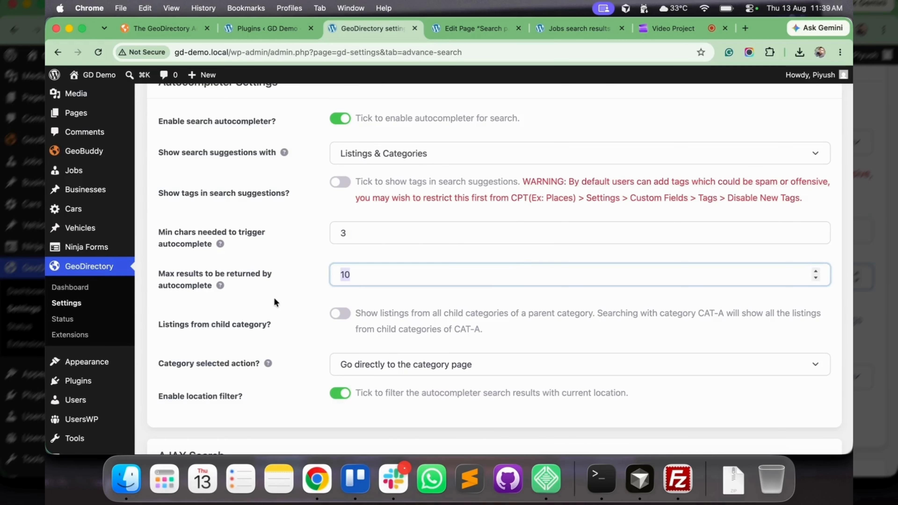
scroll(260, 318, "down", 3)
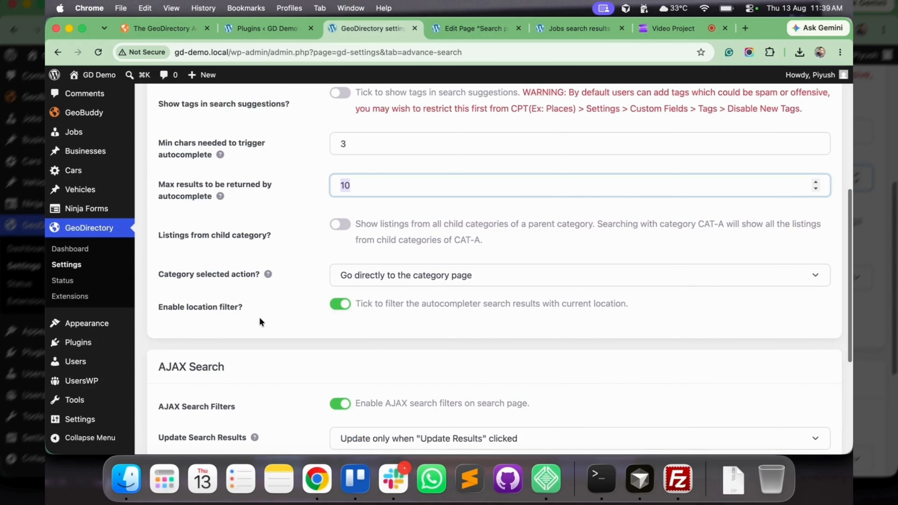
left_click(347, 228)
left_click(346, 227)
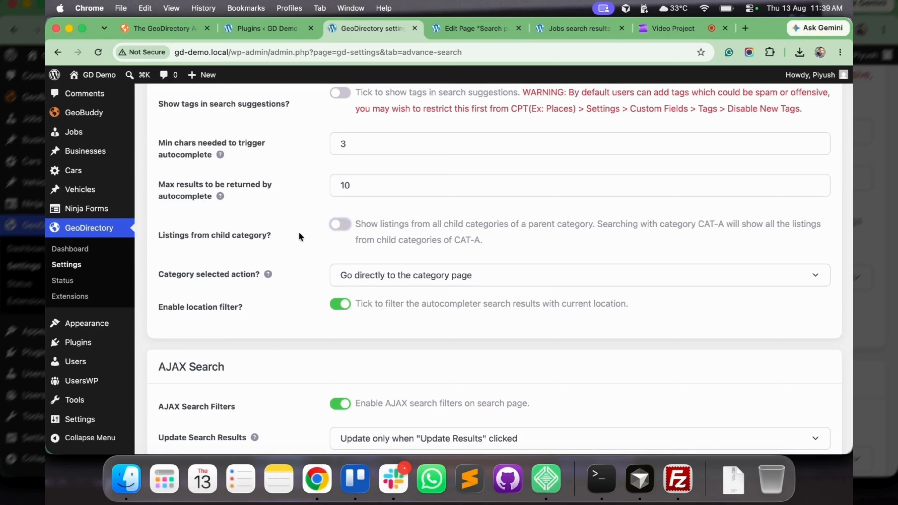
Examine the autocompleter's category selected action choices, the location filter and the AJAX Search options without changing them
triple_click(205, 274)
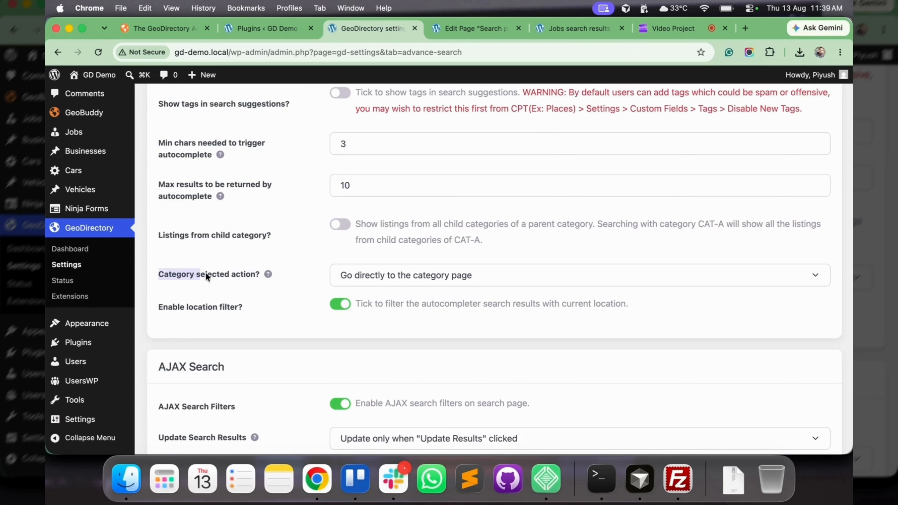
mouse_move(270, 276)
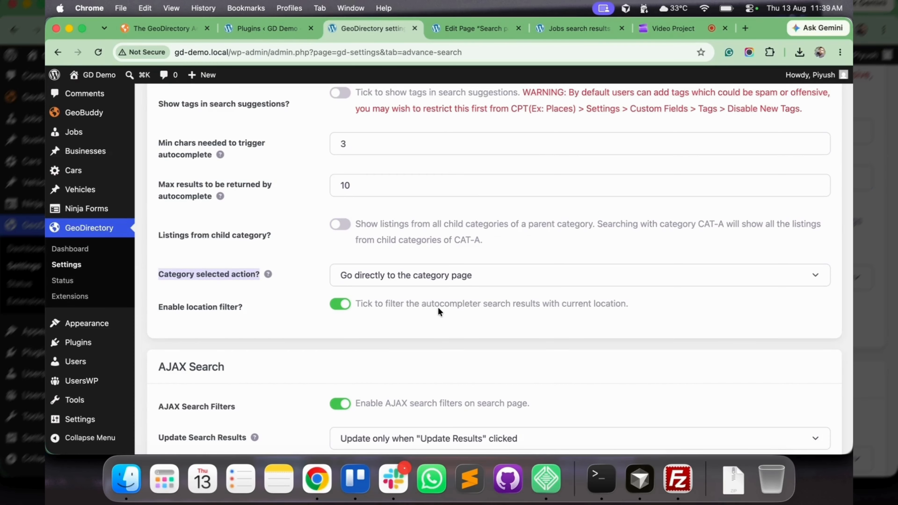
left_click(435, 276)
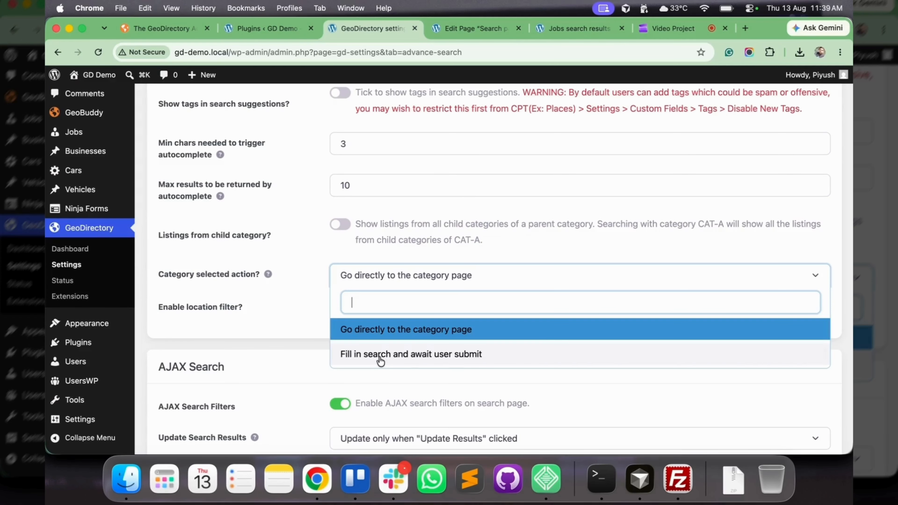
left_click(303, 287)
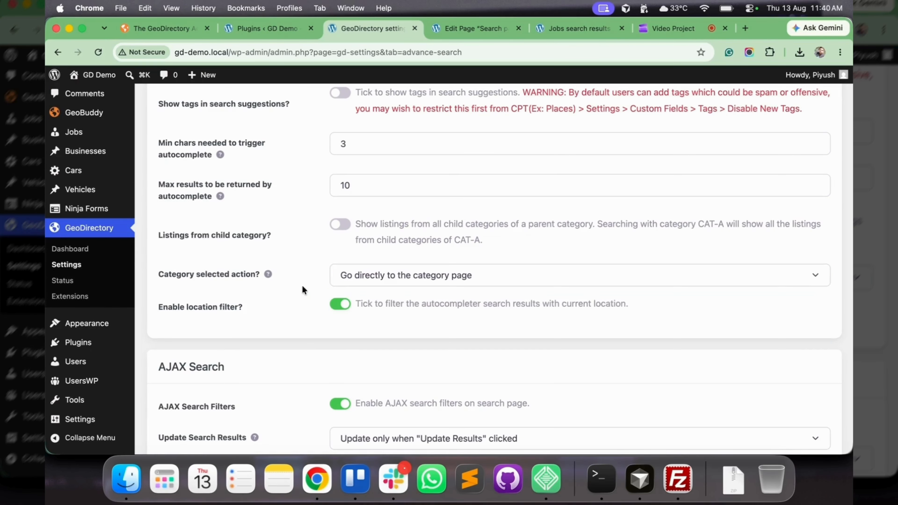
scroll(281, 329, "down", 3)
left_click_drag(174, 223, 231, 227)
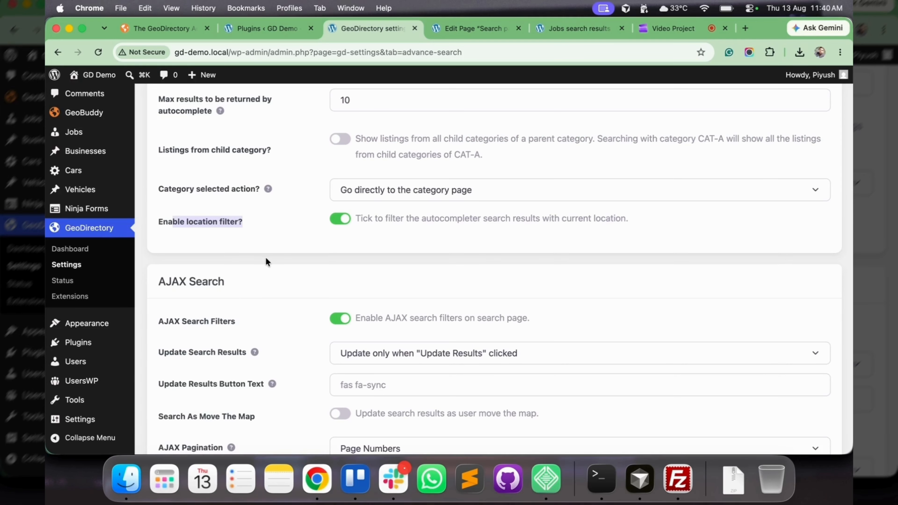
scroll(267, 262, "down", 3)
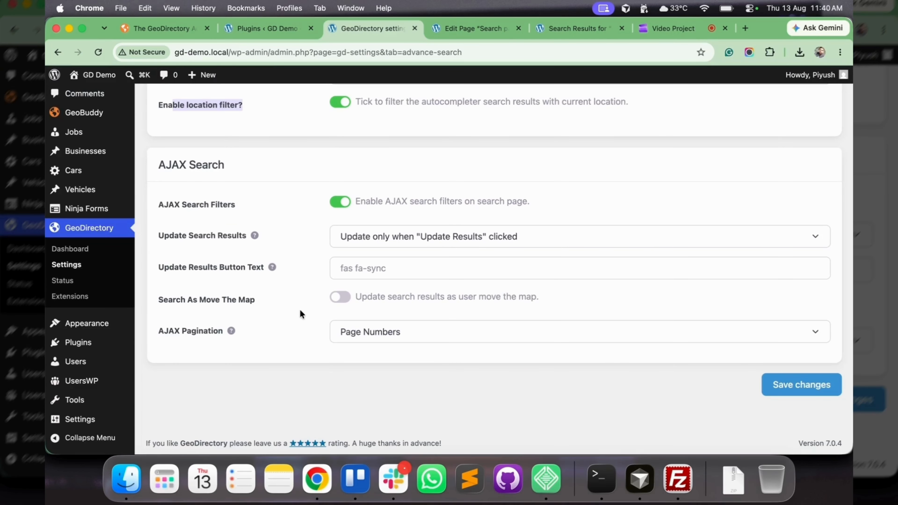
Open the Jobs post type settings in a new browser tab and show the search field configuration
scroll(448, 200, "up", 15)
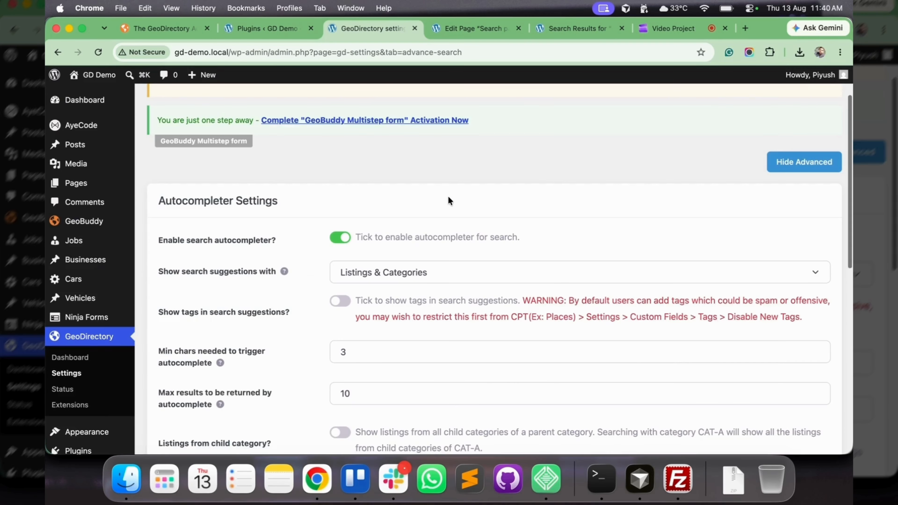
scroll(449, 200, "up", 3)
mouse_move(101, 323)
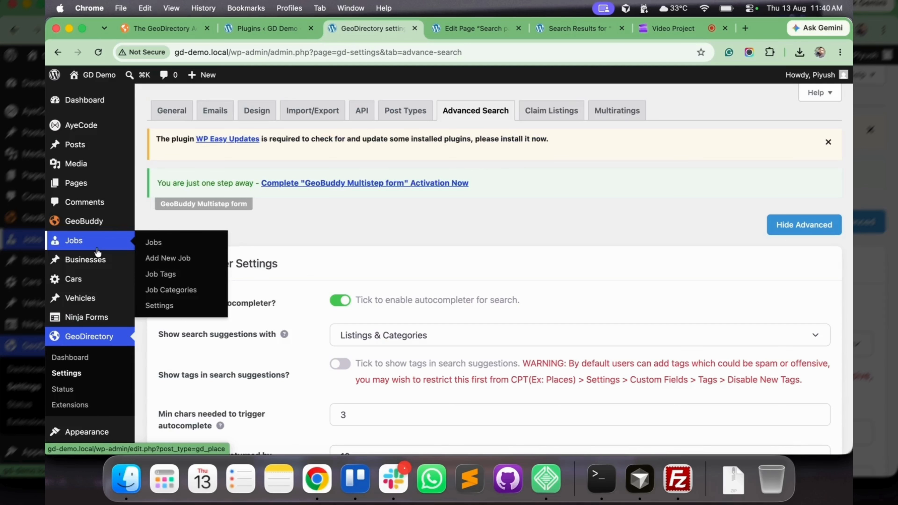
mouse_move(94, 241)
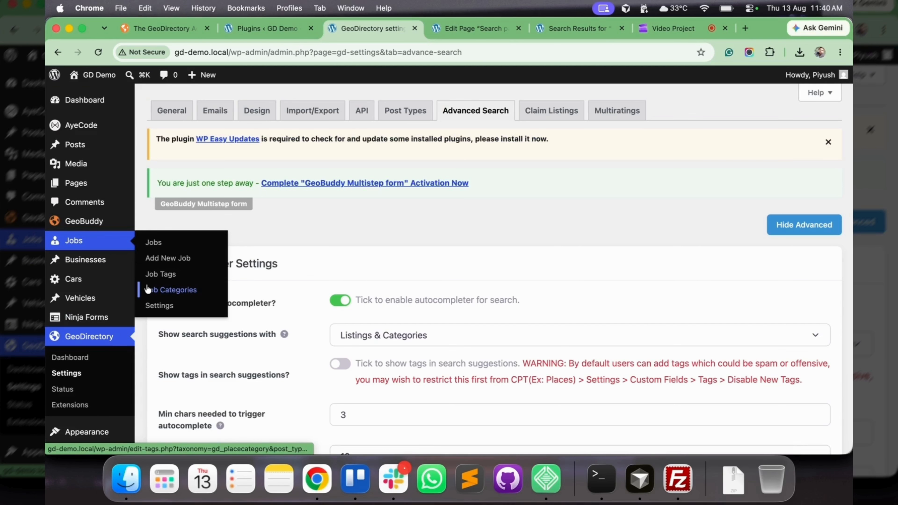
left_click(147, 286, "super")
left_click(415, 27)
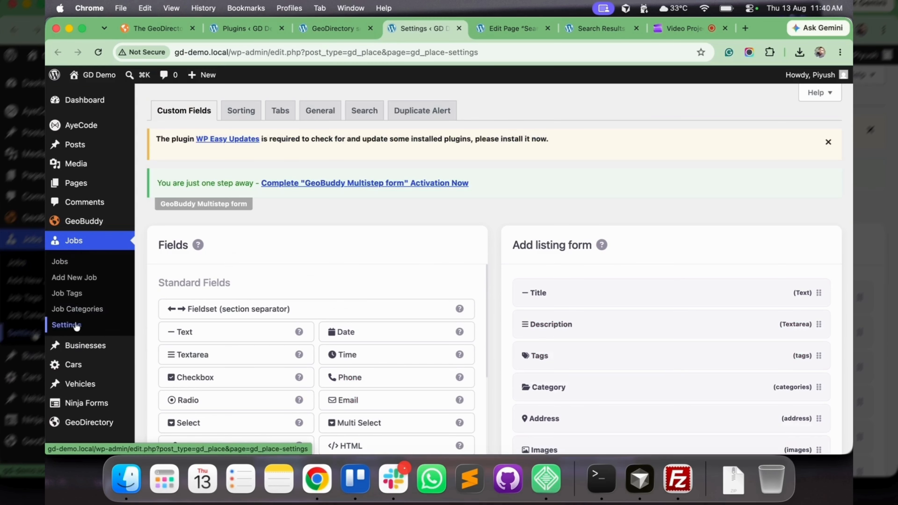
left_click(365, 110)
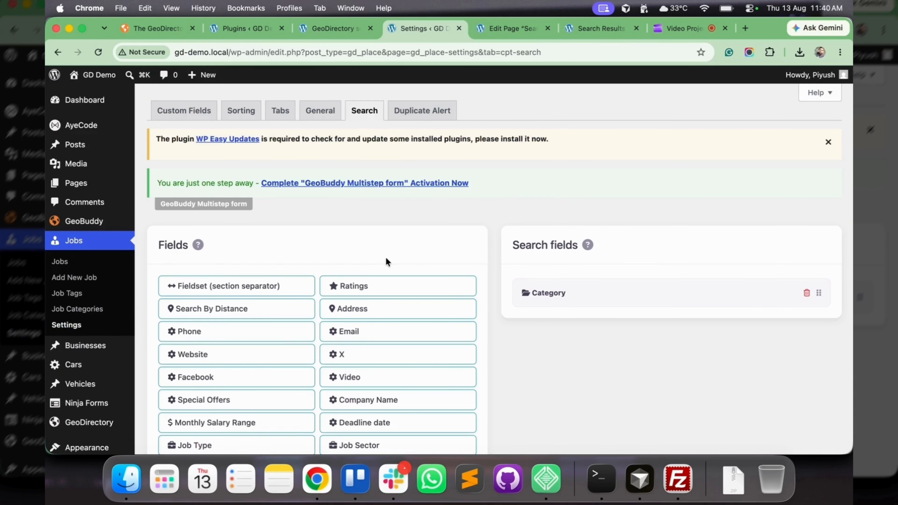
Add the Phone field to the Jobs search fields and save it with its default settings
scroll(386, 257, "down", 3)
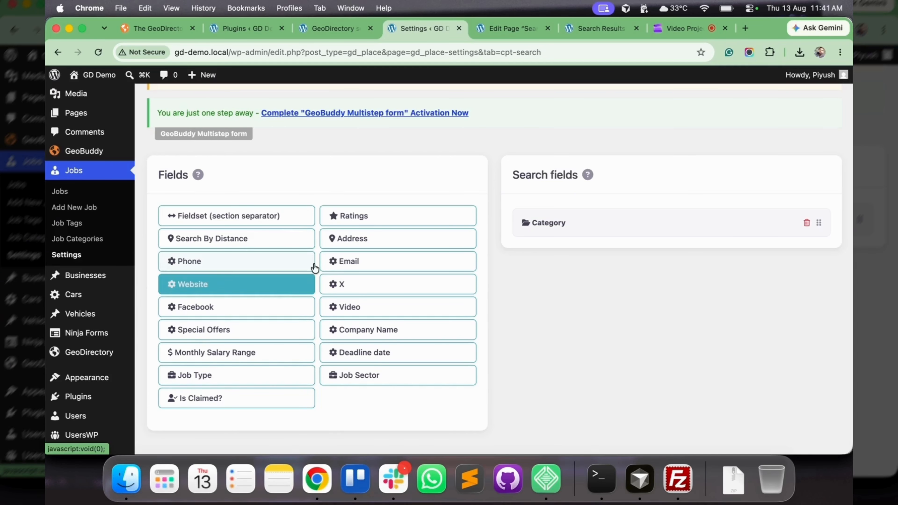
left_click_drag(465, 262, 593, 225)
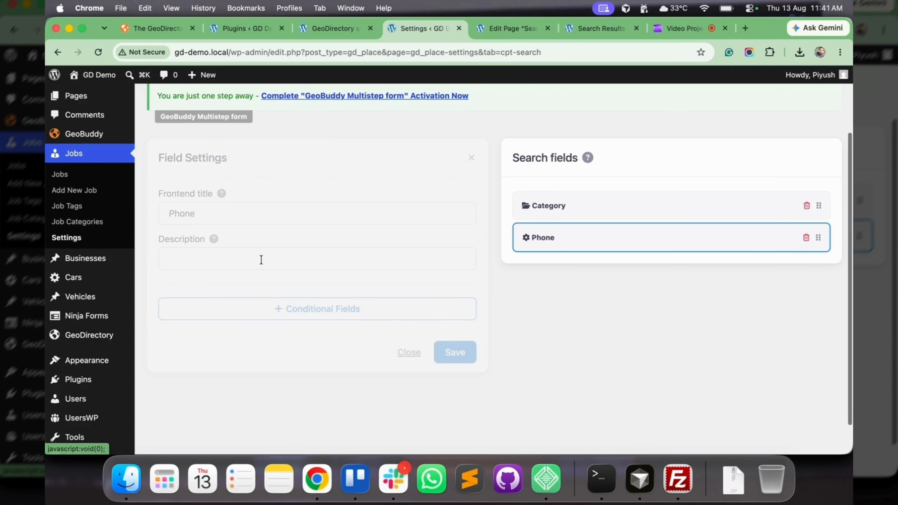
left_click(304, 314)
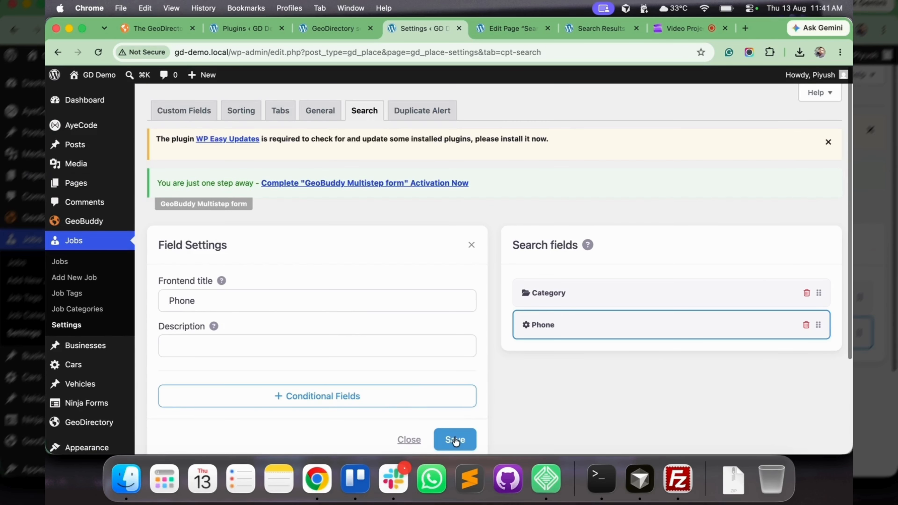
left_click(456, 440)
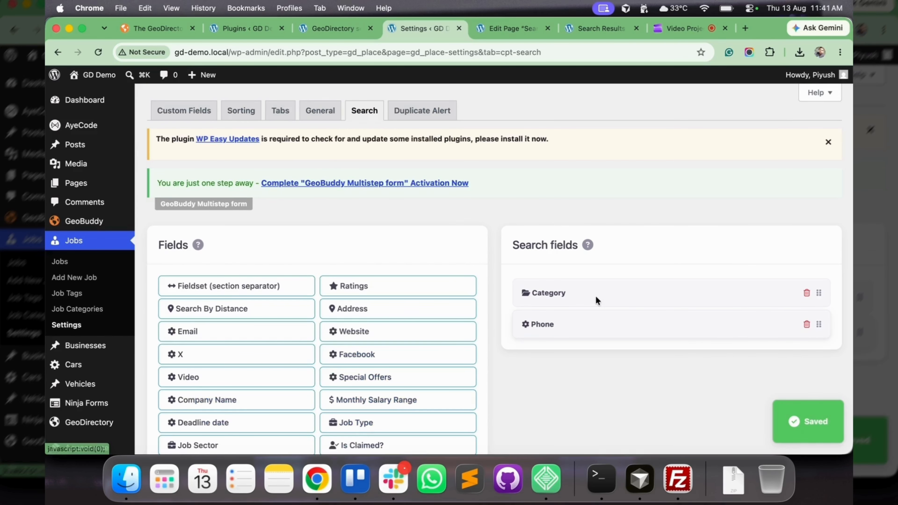
Review the field settings of the Category and Phone search fields
left_click(551, 294)
left_click(571, 333)
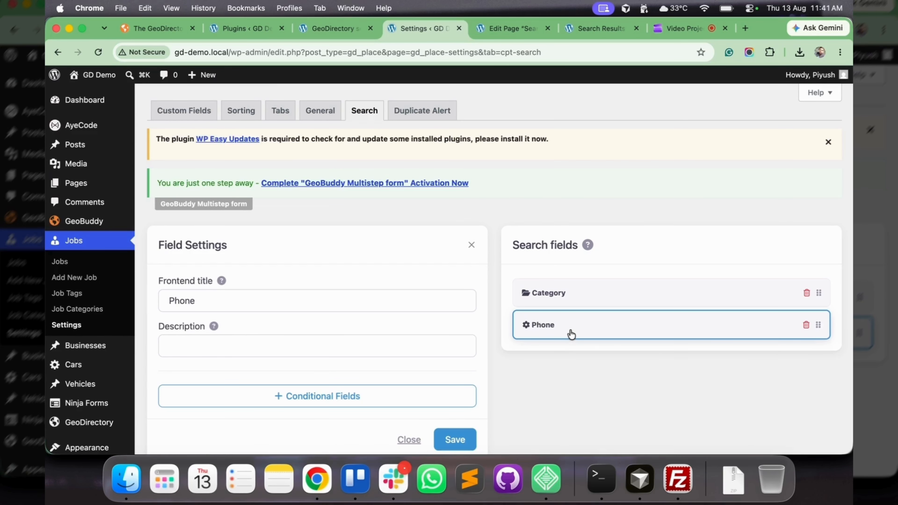
scroll(571, 334, "down", 2)
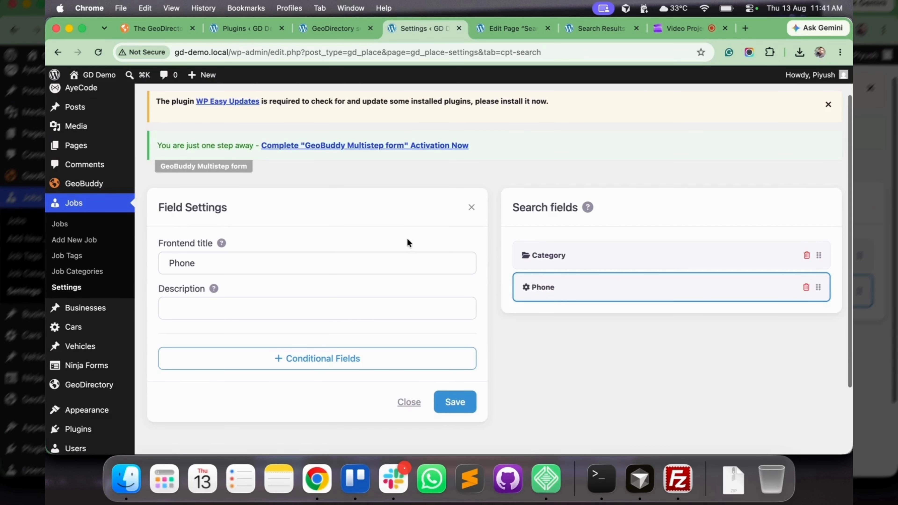
On the live search page, remove the query parameters from the address and reload the unfiltered job search results
left_click(584, 29)
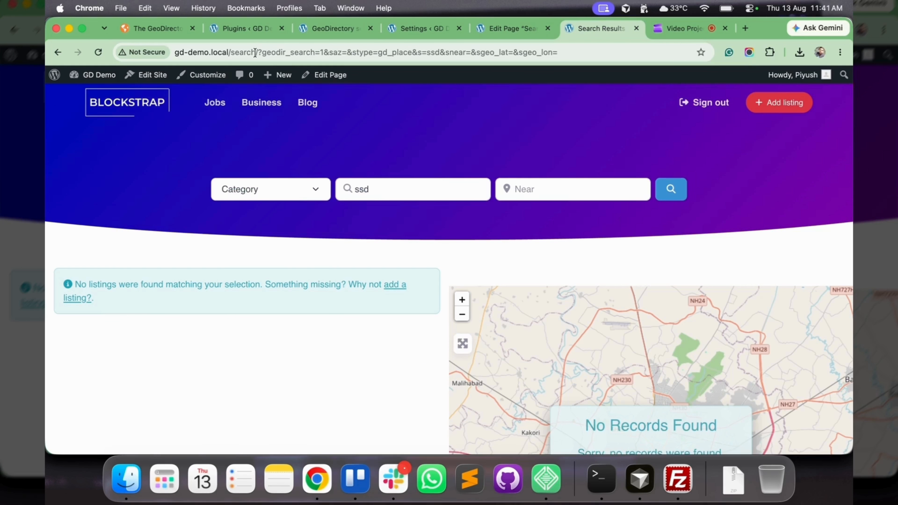
left_click_drag(257, 53, 747, 62)
key("BackSpace")
key("Return")
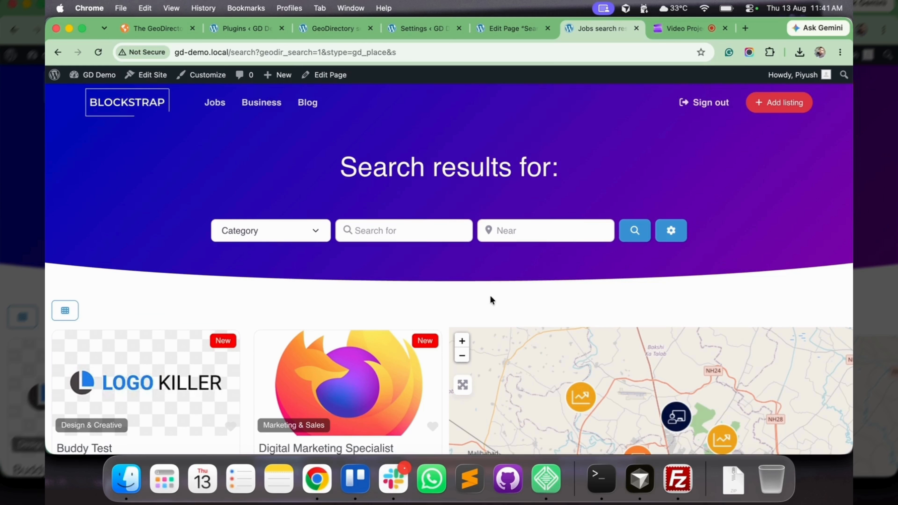
Open the Search page in a fresh editor tab in place of the old one and select its GD > Search block
left_click(326, 74, "super")
left_click(622, 29)
left_click_drag(621, 29, 544, 29)
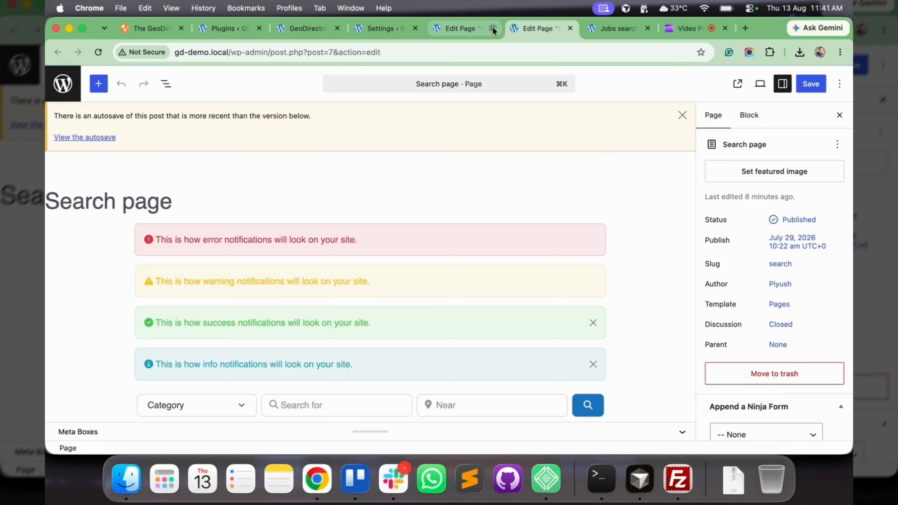
left_click(493, 28)
scroll(339, 291, "down", 3)
left_click(248, 318)
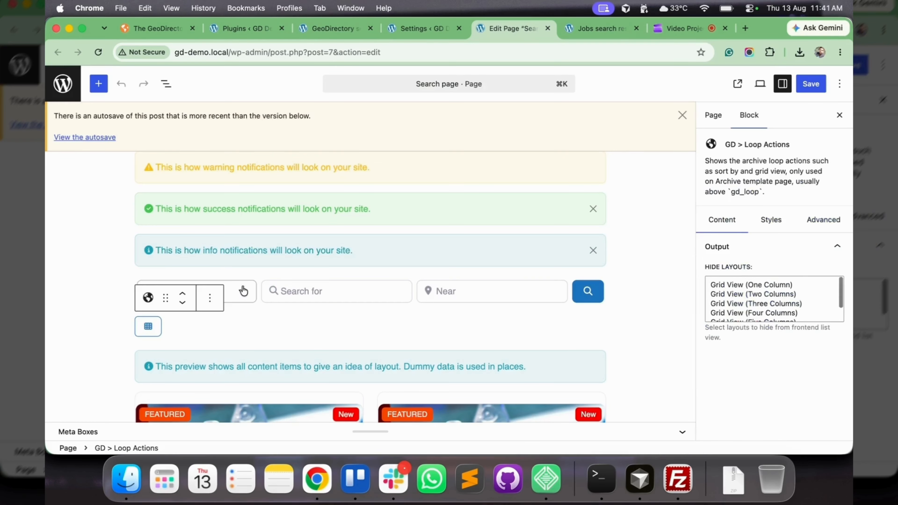
left_click(261, 280)
Examine the search block's default post type choices and its options for hiding the post type selector and search inputs
scroll(738, 220, "down", 2)
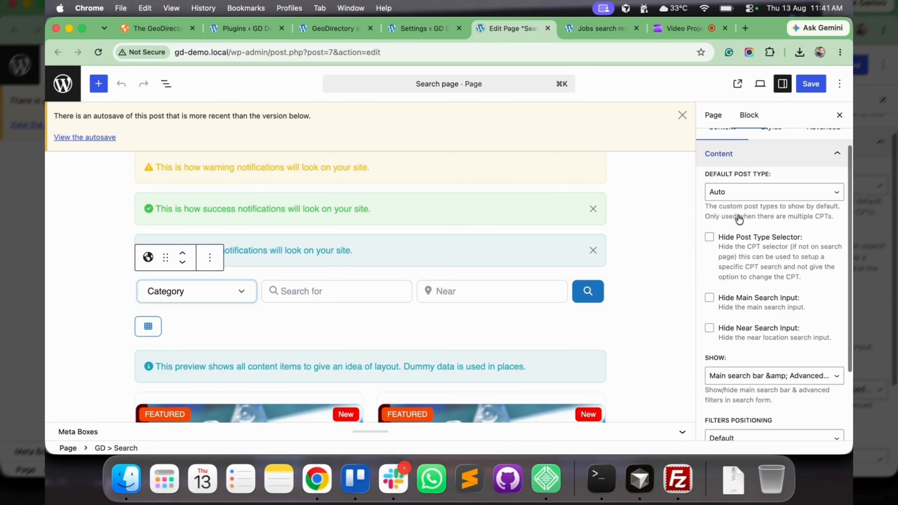
left_click(745, 192)
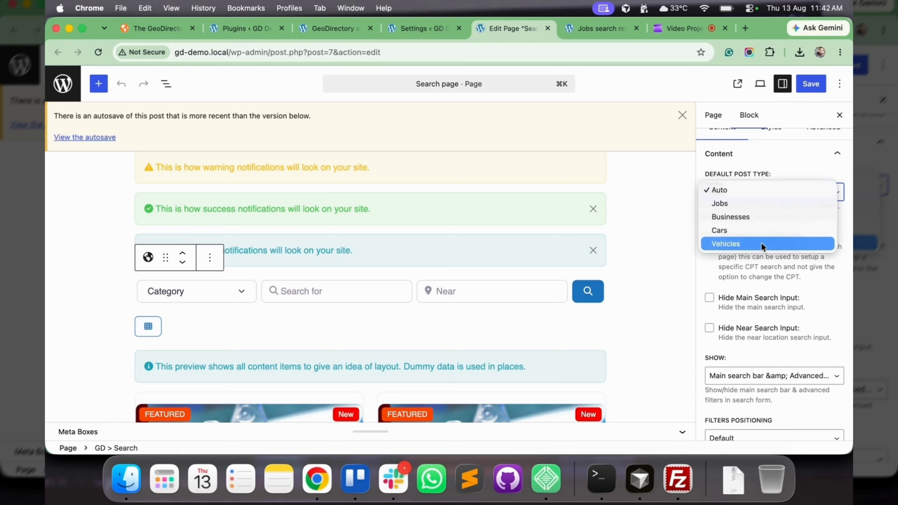
left_click(751, 297)
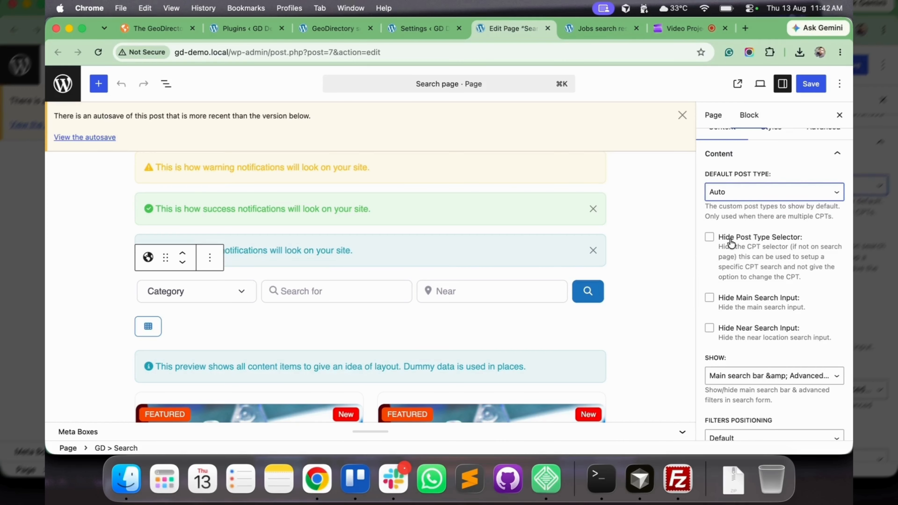
left_click_drag(736, 238, 770, 237)
left_click(738, 303)
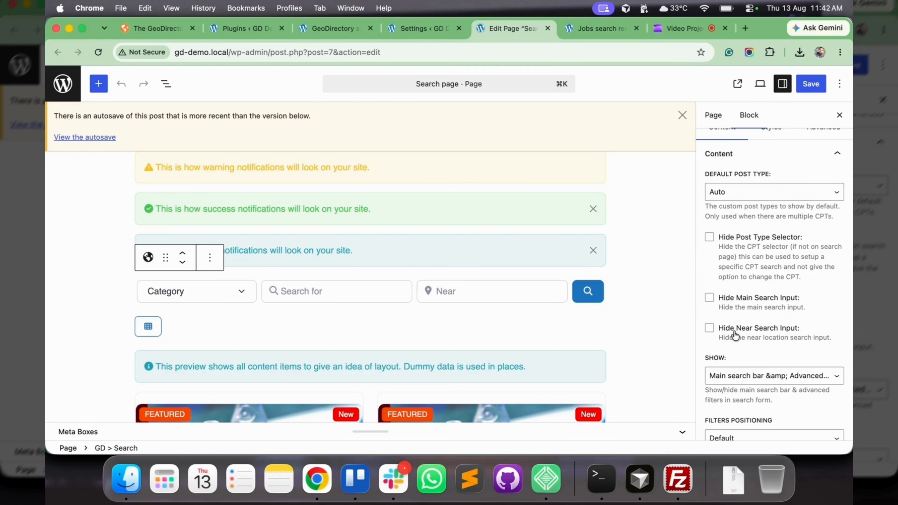
left_click_drag(736, 331, 774, 331)
scroll(736, 313, "down", 3)
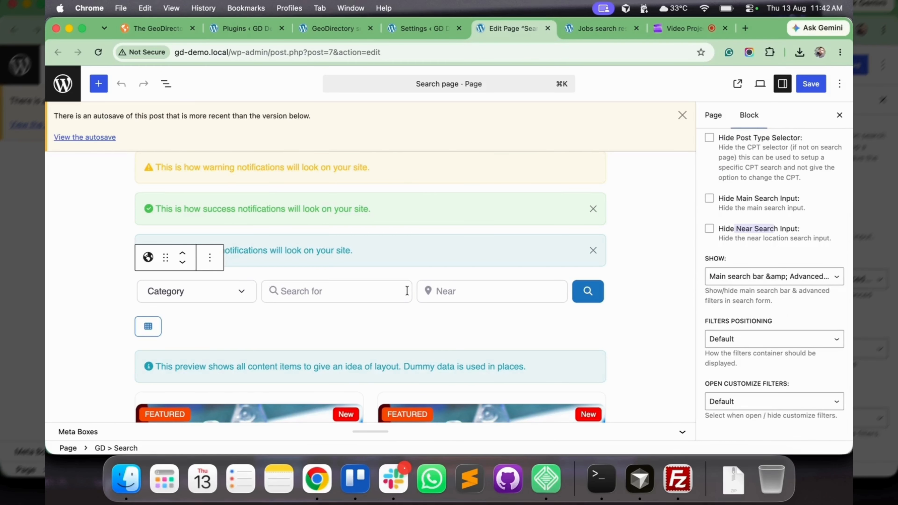
Examine the search block's choices for which search parts to show, filters positioning and opening customize filters, leaving them unchanged
left_click(766, 278)
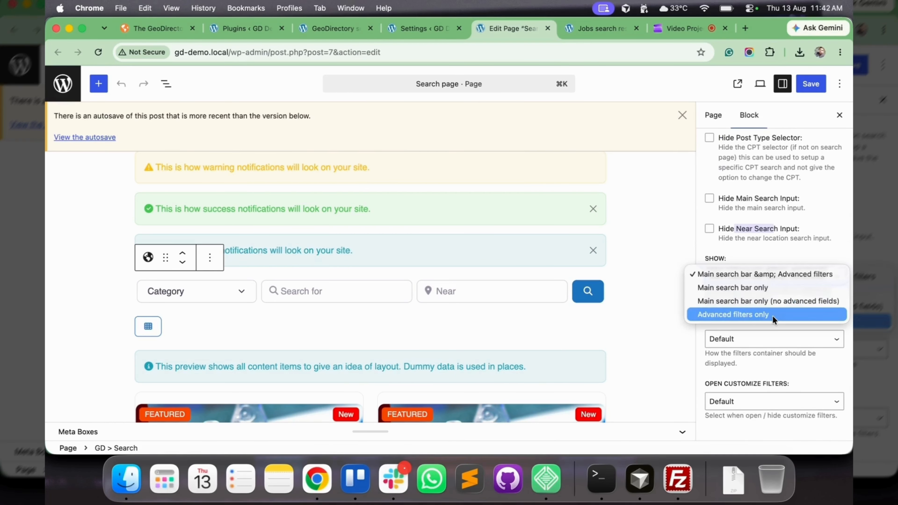
left_click(755, 331)
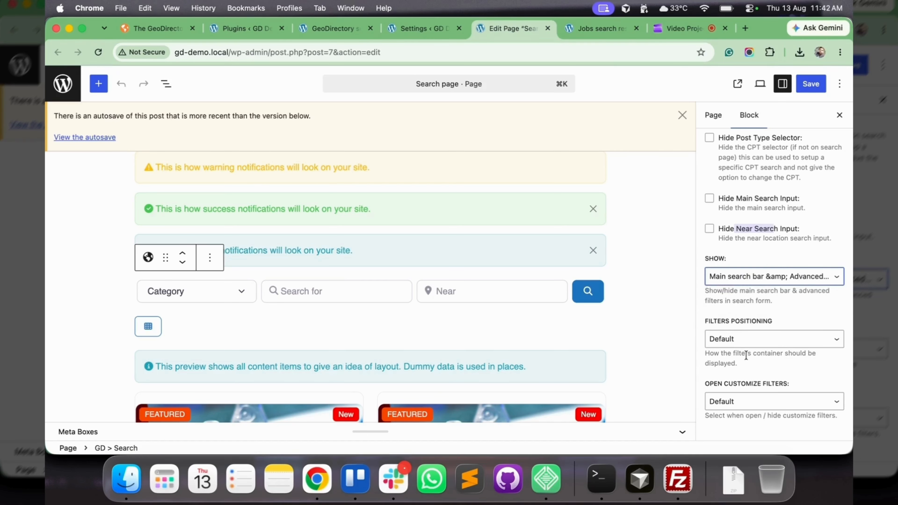
left_click(741, 339)
left_click(745, 400)
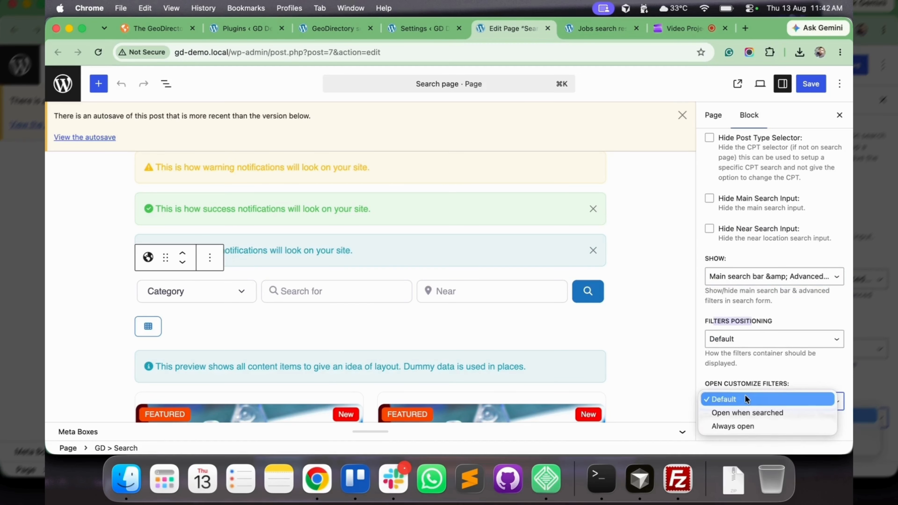
left_click(758, 369)
scroll(758, 369, "up", 5)
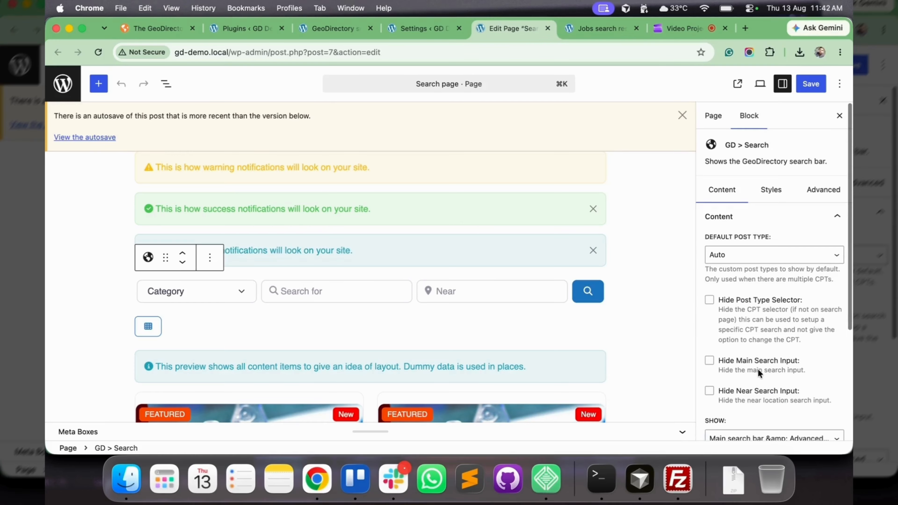
On the live search page, expand the advanced filters and check the Phone search field and the Category selector
left_click(594, 29)
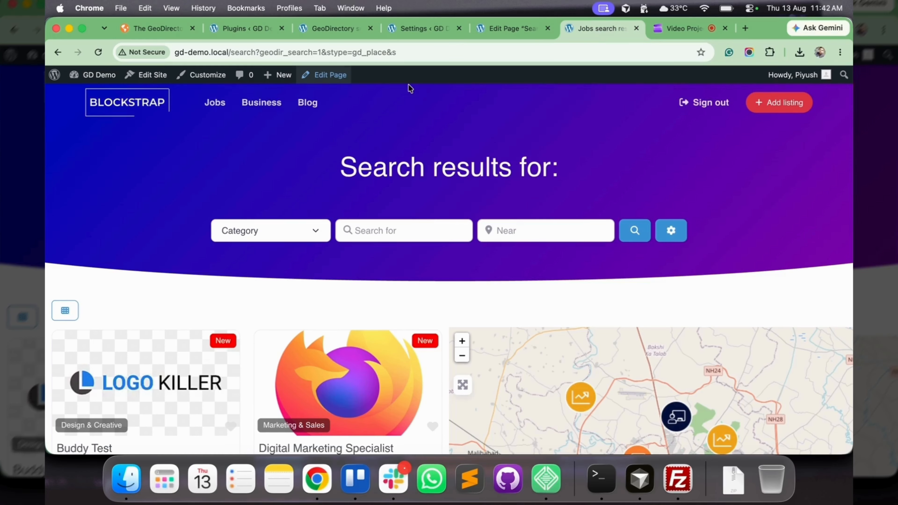
left_click(285, 232)
left_click(676, 236)
left_click(676, 236)
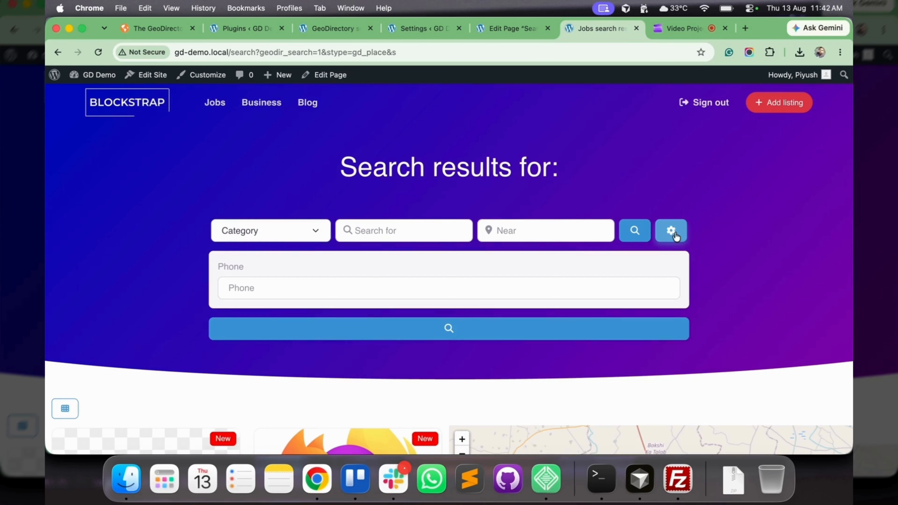
left_click(253, 292)
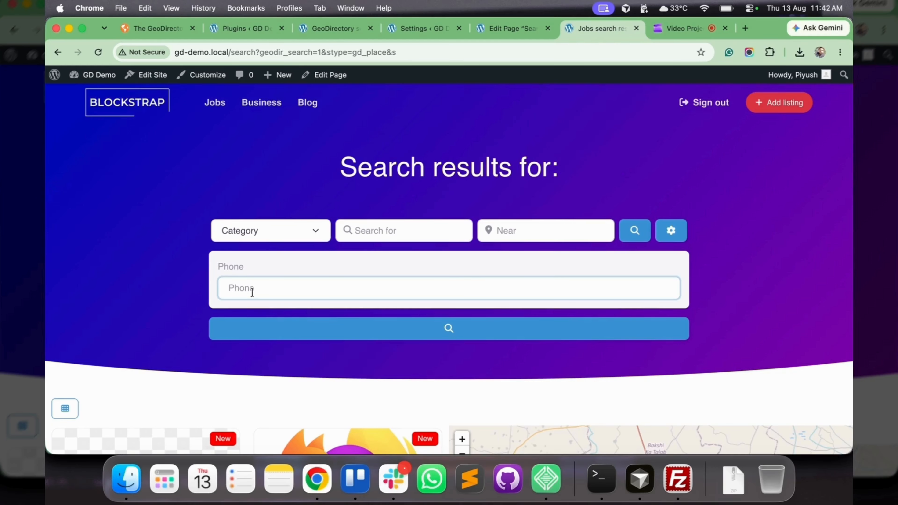
left_click(287, 231)
left_click(289, 227)
From the Jobs list, open a job listing for editing in a new tab and go to its Phone field
left_click(345, 35)
left_click(83, 220)
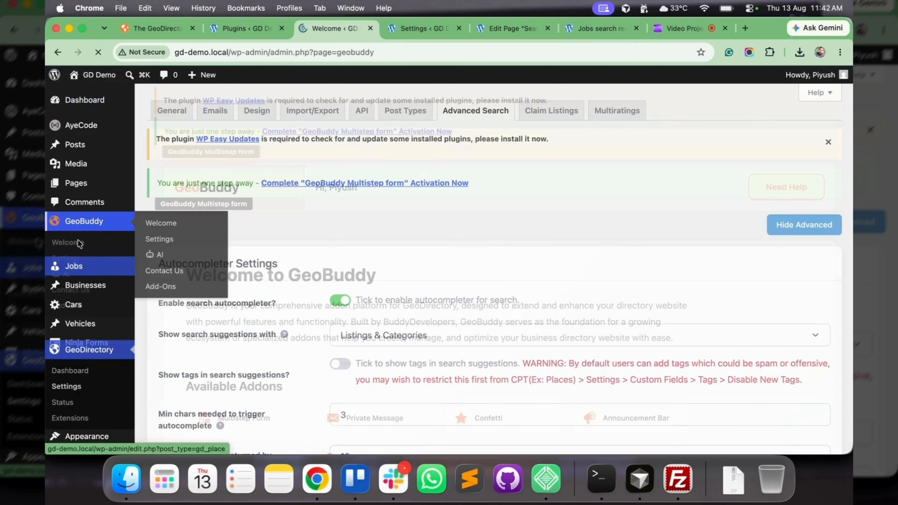
left_click(70, 232)
scroll(197, 290, "down", 3)
left_click(196, 290, "shift+super")
scroll(625, 287, "down", 10)
scroll(409, 336, "down", 12)
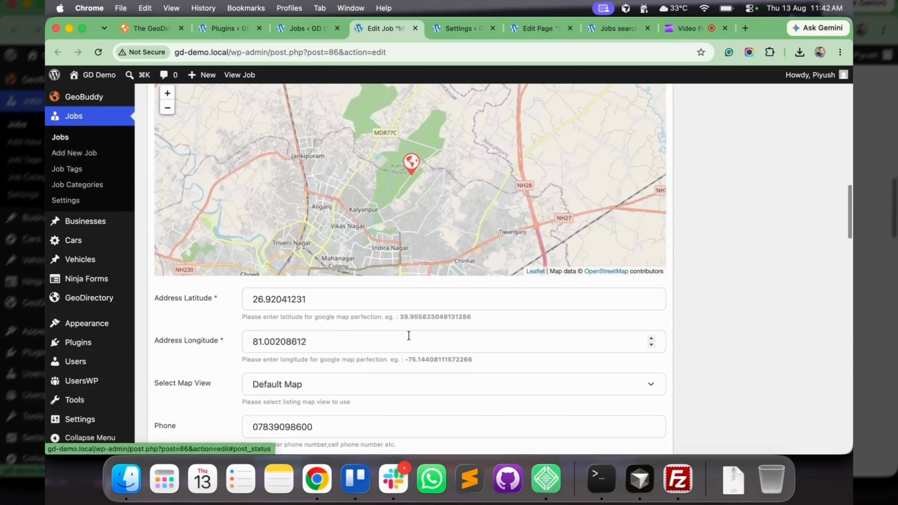
Copy the job listing's phone number into the Phone filter on the live search page and run the search
double_click(297, 350)
left_click(615, 30)
left_click(315, 288)
key("super+v")
left_click(449, 329)
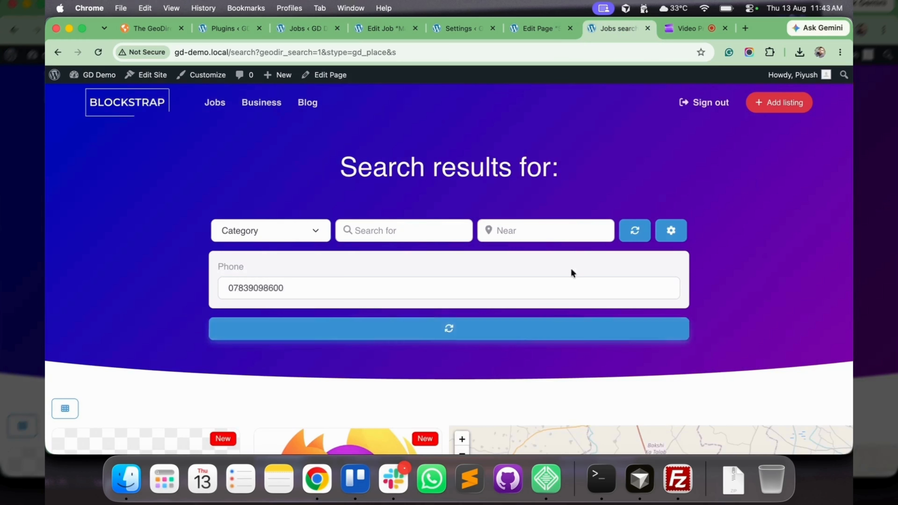
Examine the job listings returned by the phone filter on the search results page
scroll(621, 237, "down", 7)
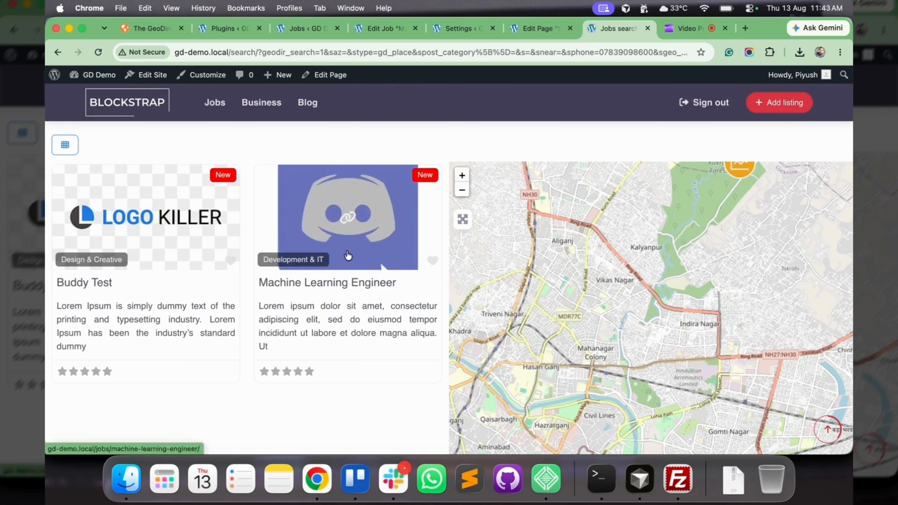
scroll(302, 305, "up", 5)
scroll(209, 318, "down", 3)
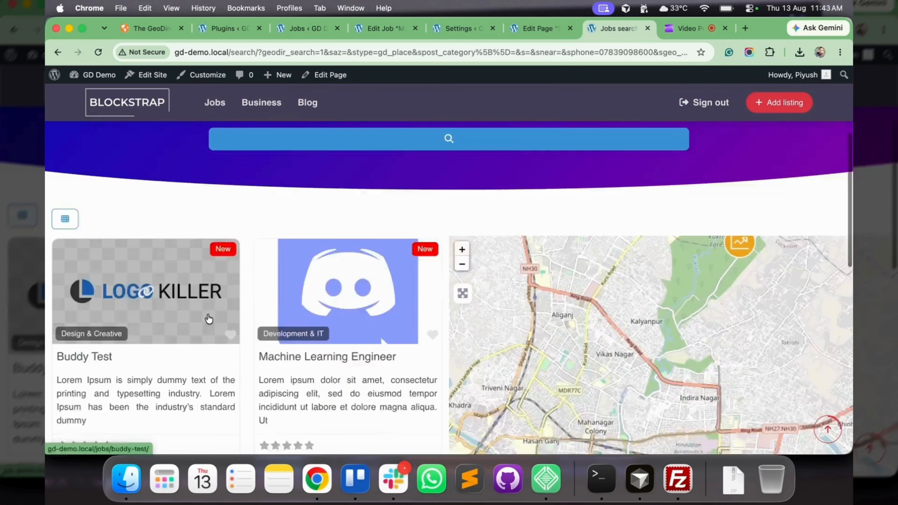
scroll(303, 205, "up", 2)
scroll(304, 205, "down", 4)
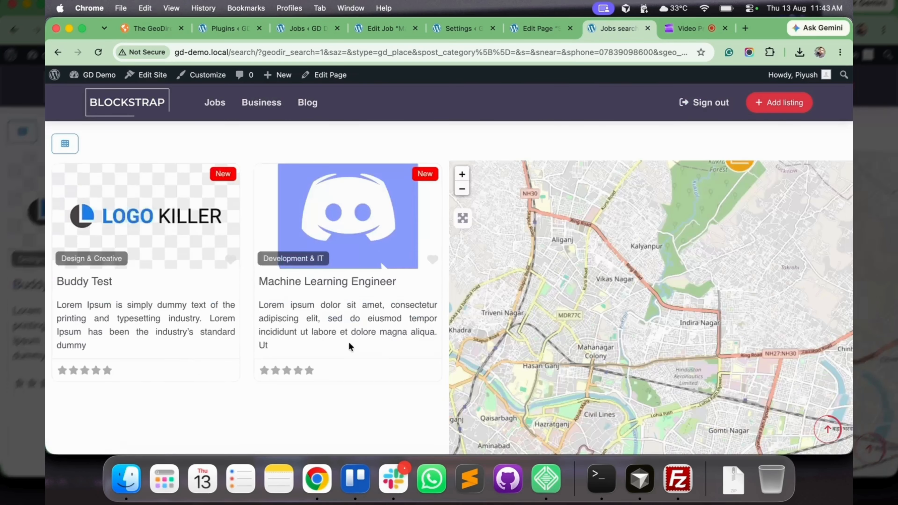
scroll(349, 342, "up", 6)
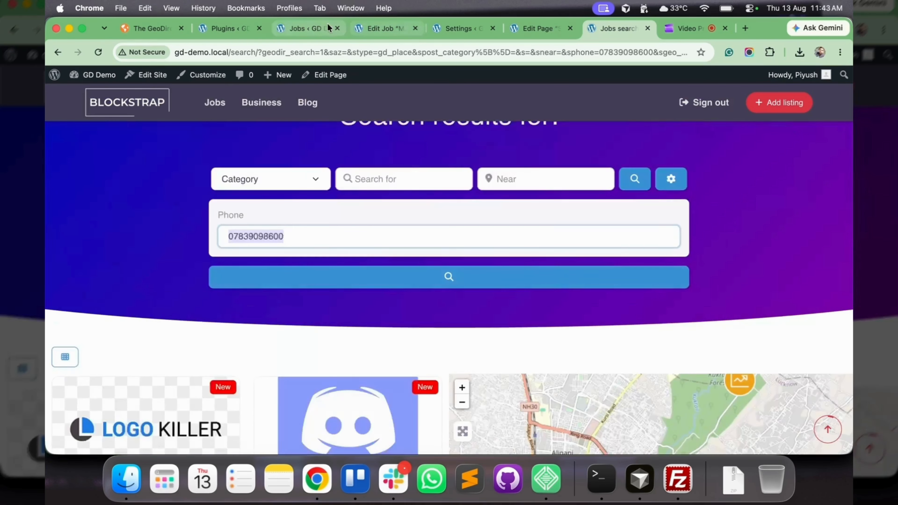
Compare the full Jobs list in the WordPress admin with the filtered listings on the live search page
left_click(327, 24)
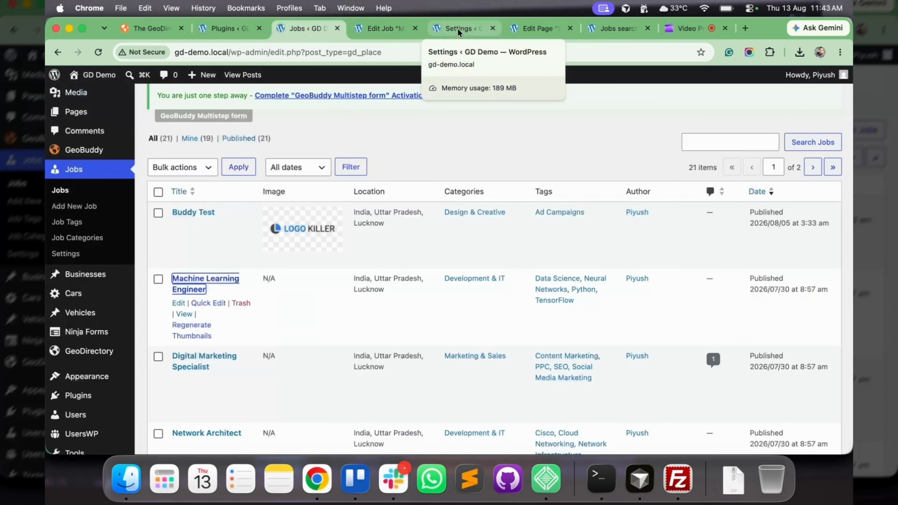
left_click(613, 26)
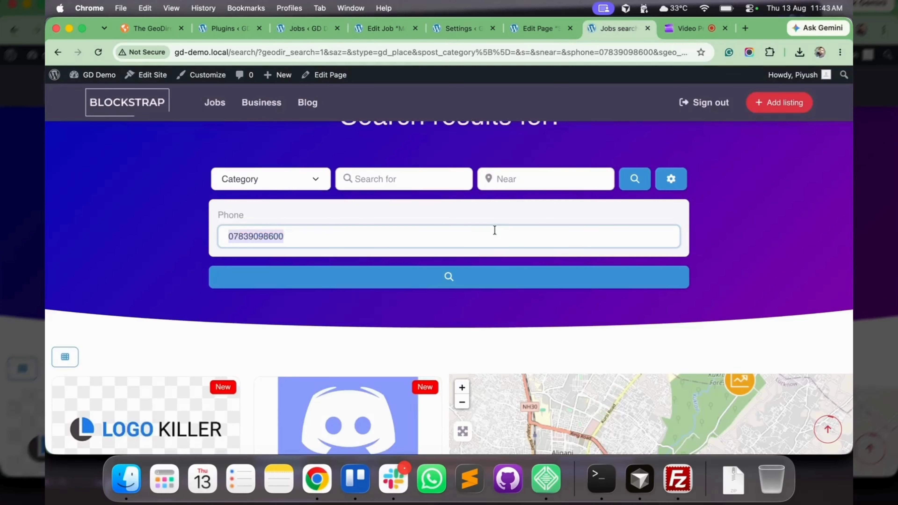
left_click(273, 329)
scroll(274, 330, "down", 4)
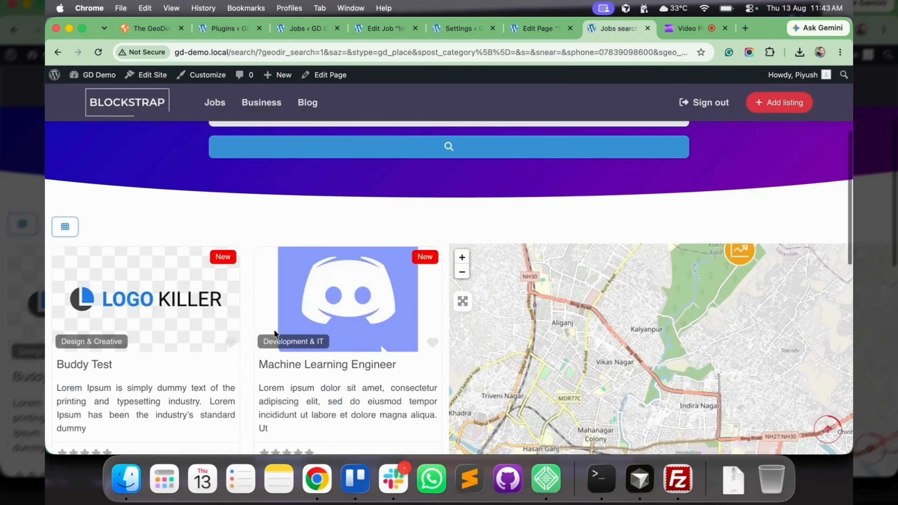
scroll(274, 329, "down", 1)
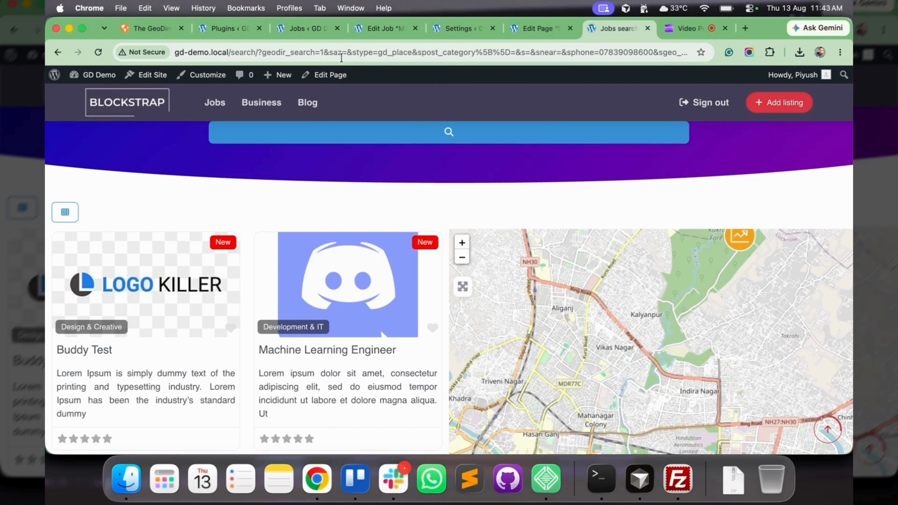
Open wpgeobuddy.com in a new browser tab and bring up its consultation booking page
left_click(746, 27)
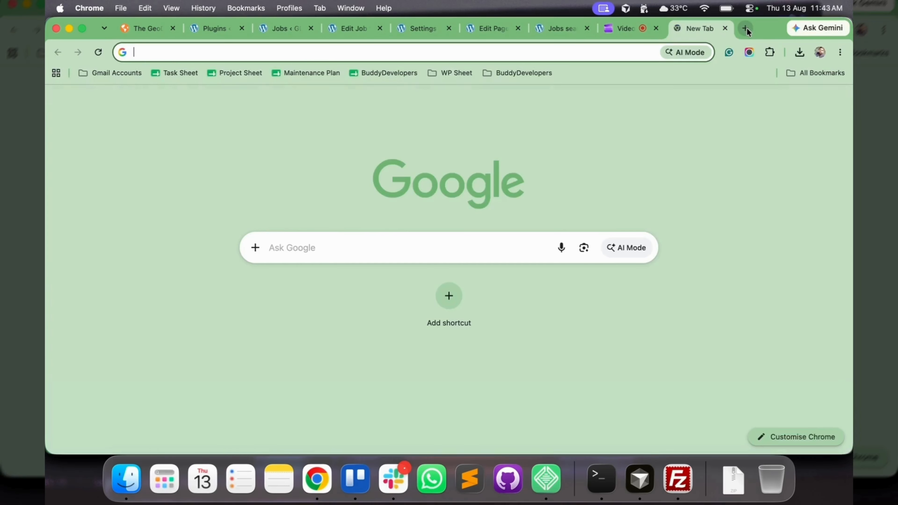
type("wpge")
key("Return")
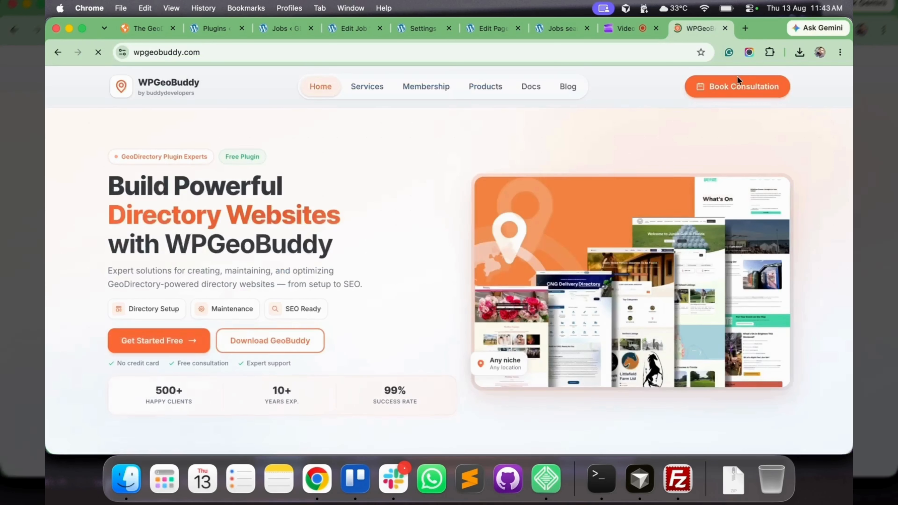
left_click(737, 78)
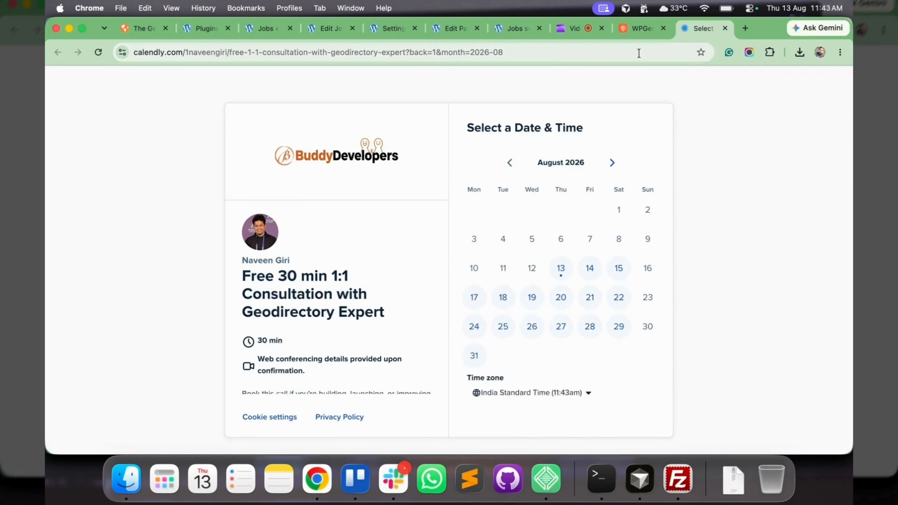
Return to the WPGeoBuddy site, open its Products page and browse the premium addons
left_click(636, 31)
left_click(486, 87)
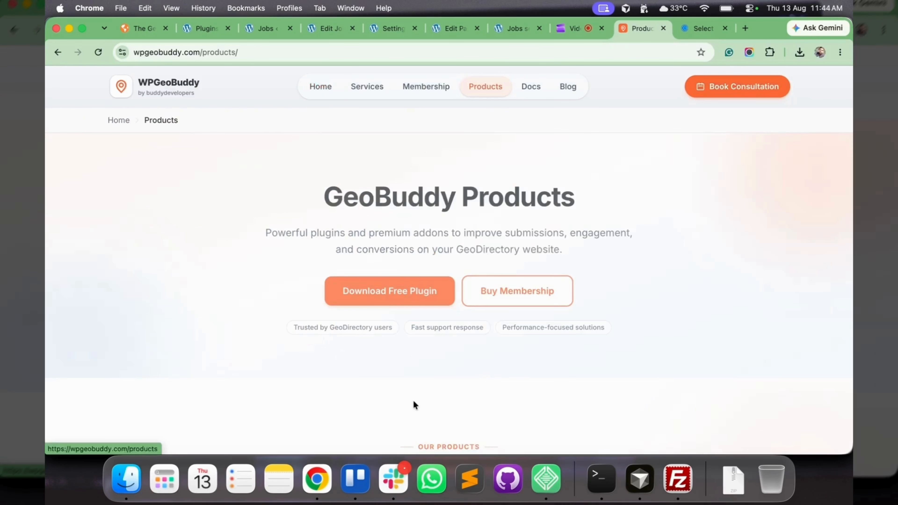
scroll(413, 402, "down", 15)
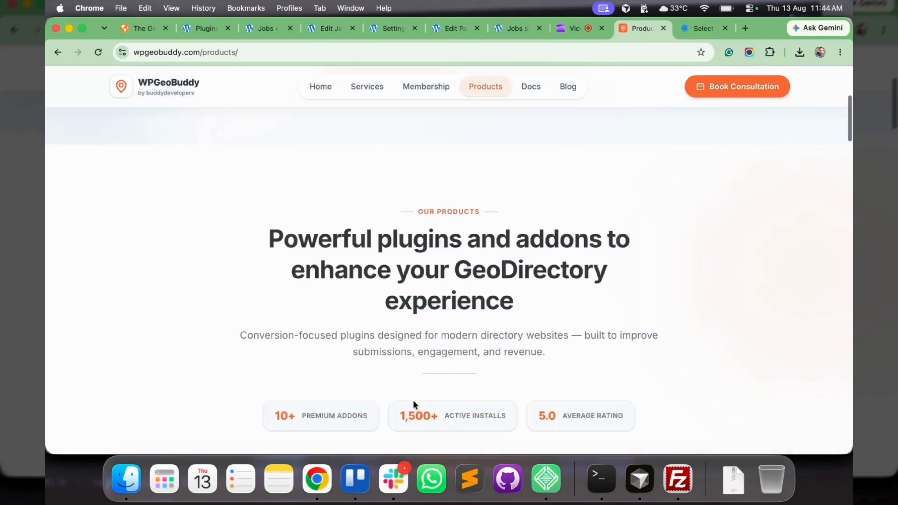
scroll(415, 406, "down", 12)
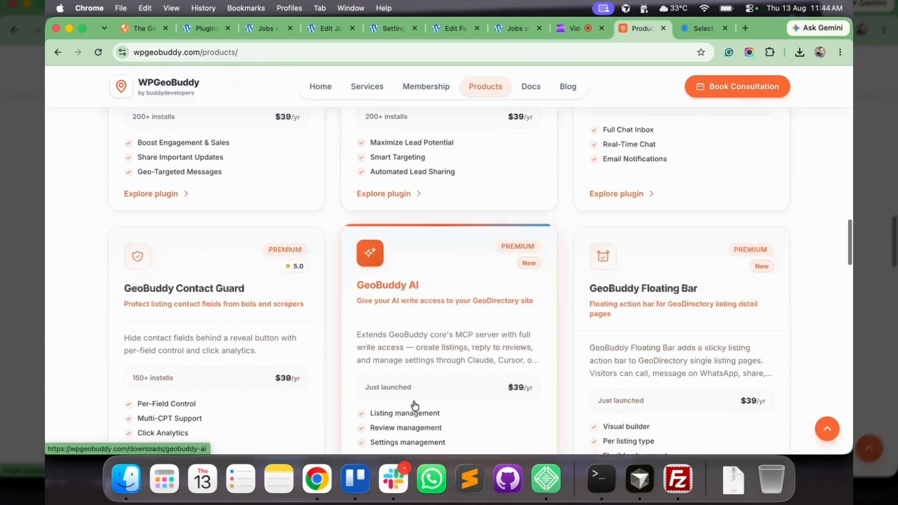
scroll(415, 406, "down", 3)
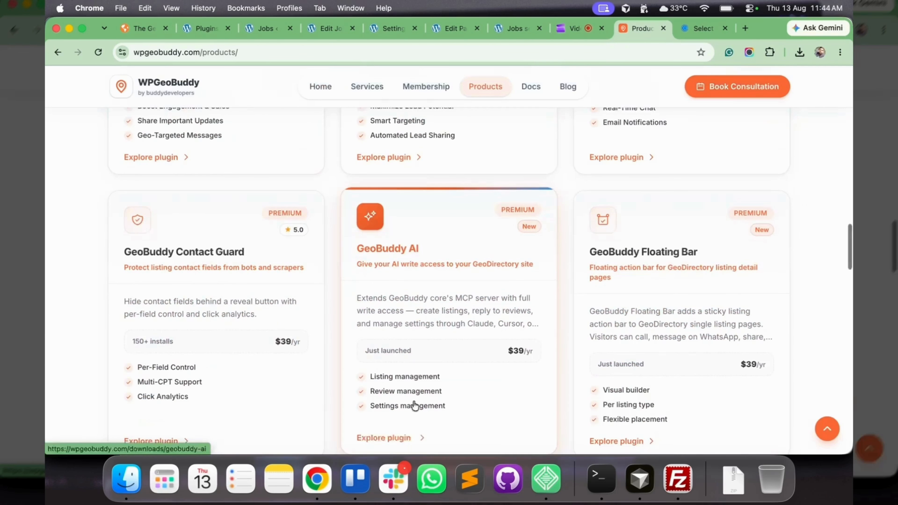
Open the GeoBuddy AI product page and review its safety features, requirements and license pricing
left_click(405, 244)
scroll(374, 338, "down", 20)
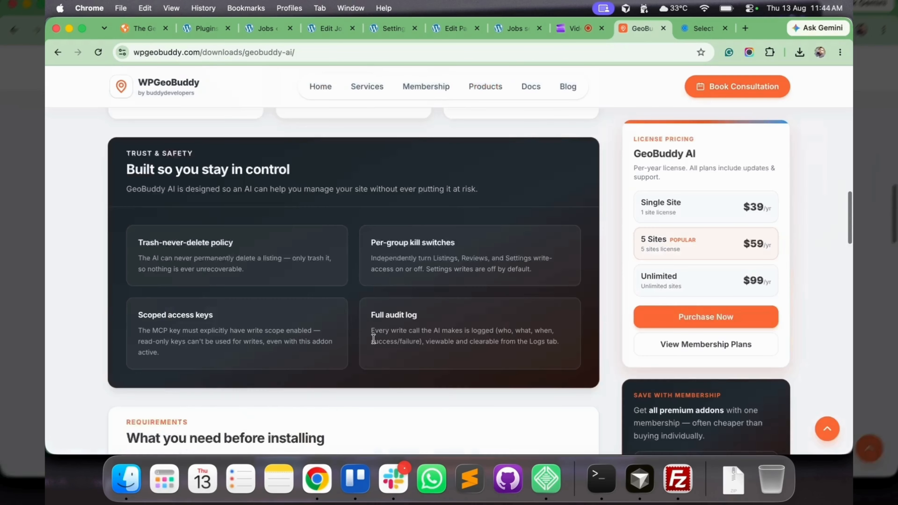
scroll(187, 315, "up", 20)
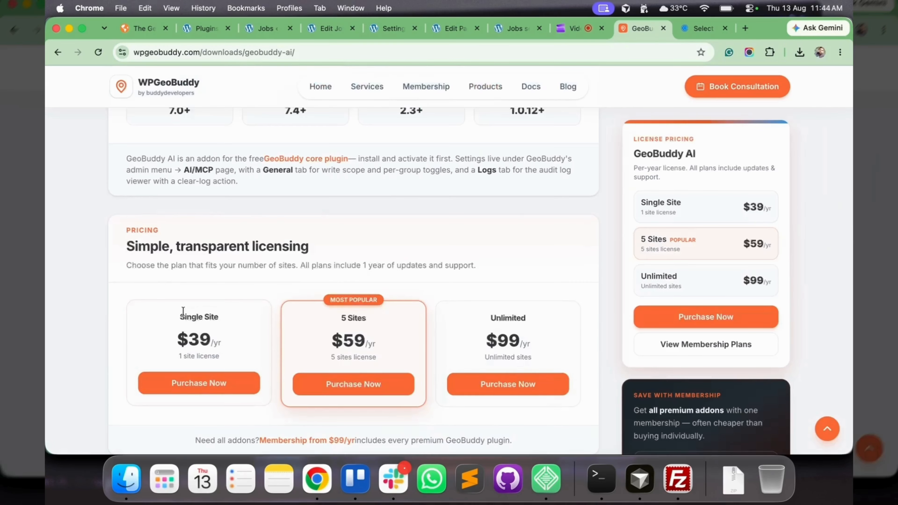
Open the GeoBuddy membership page and review its plans, the price comparison with separate addons and the included addons
left_click(268, 425)
scroll(357, 347, "down", 15)
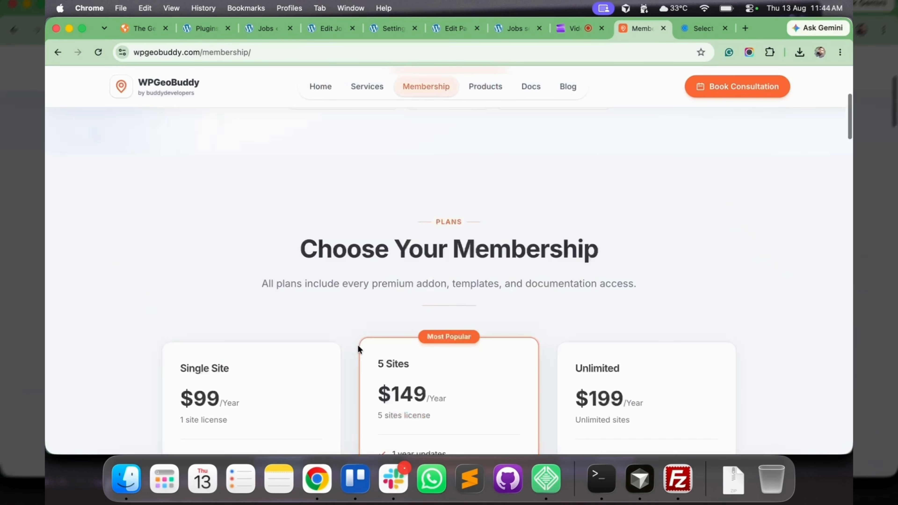
left_click_drag(510, 271, 575, 278)
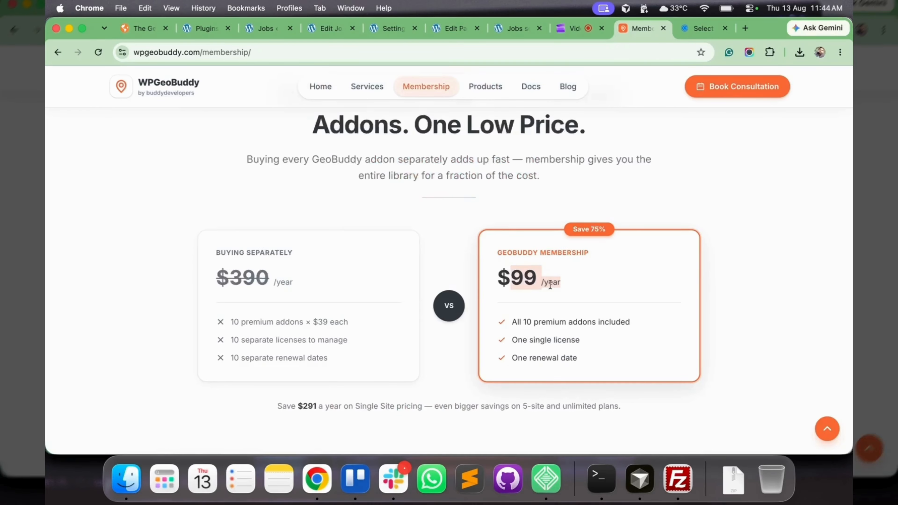
scroll(541, 286, "down", 8)
scroll(540, 285, "down", 2)
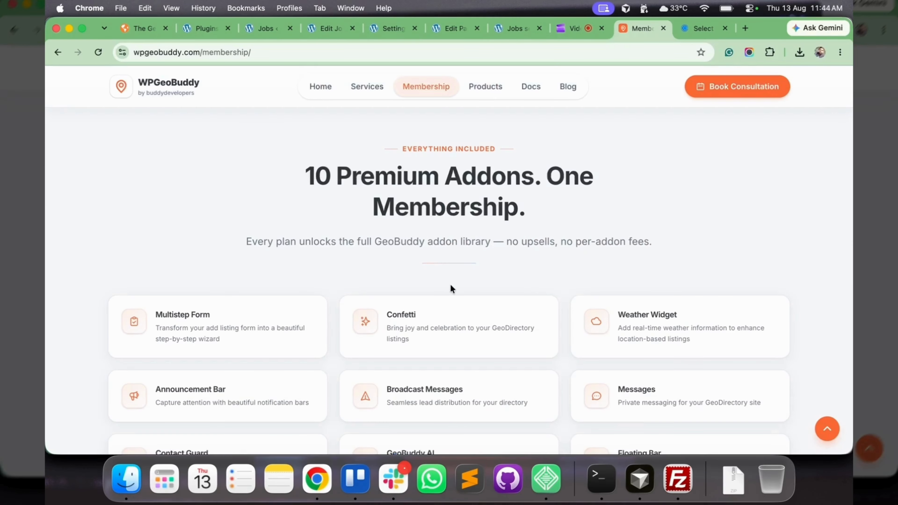